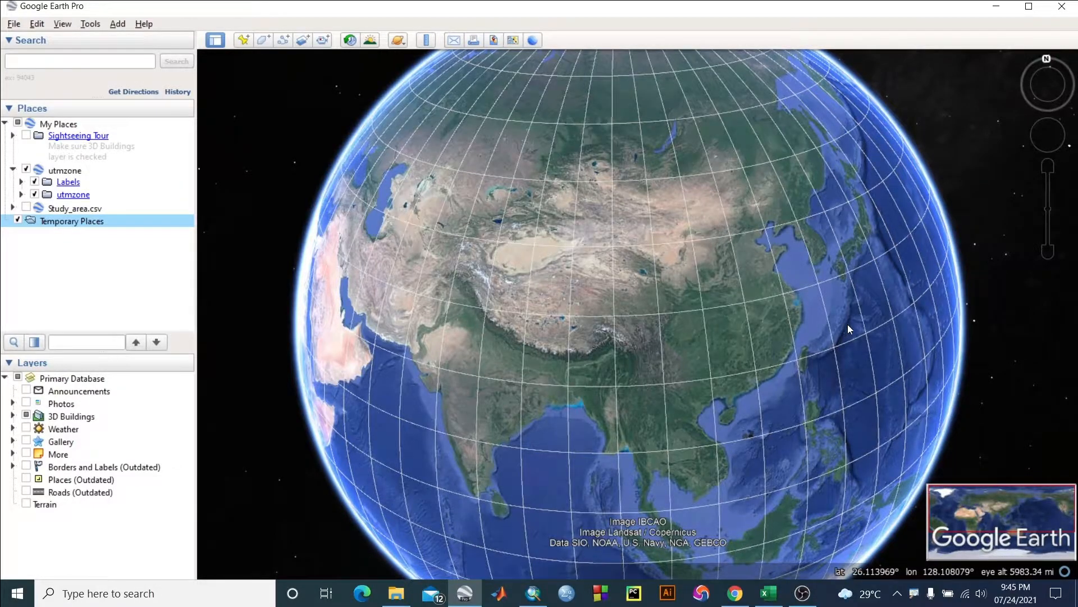
Step: Look over the latlong-of-stations-final files in the GIS and Remote Sensing 2021 folder in File Explorer
{"action": "left_click", "coordinate": [395, 597]}
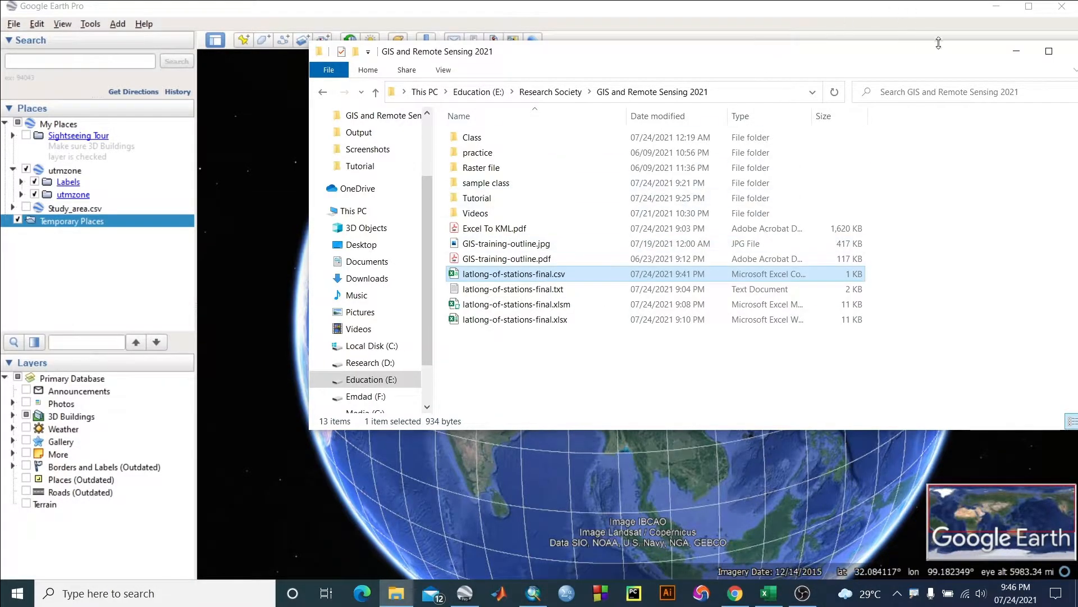
{"action": "left_click", "coordinate": [1016, 51]}
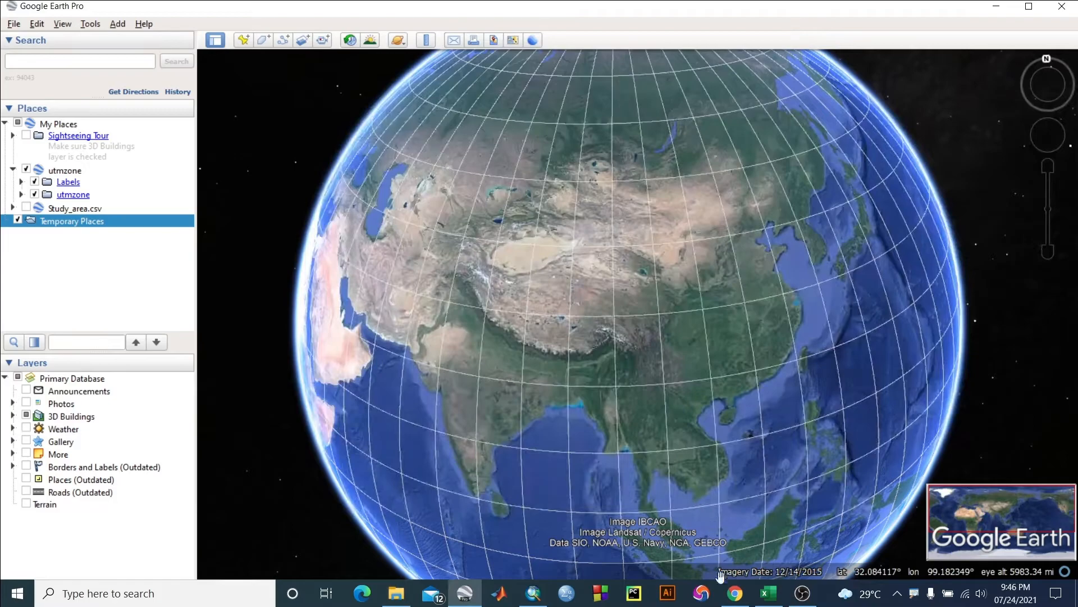
Step: Switch to Chrome and read the accepted file formats, Quick Start, saving instructions and Features on Earth Point's Excel To KML page
{"action": "left_click", "coordinate": [735, 602]}
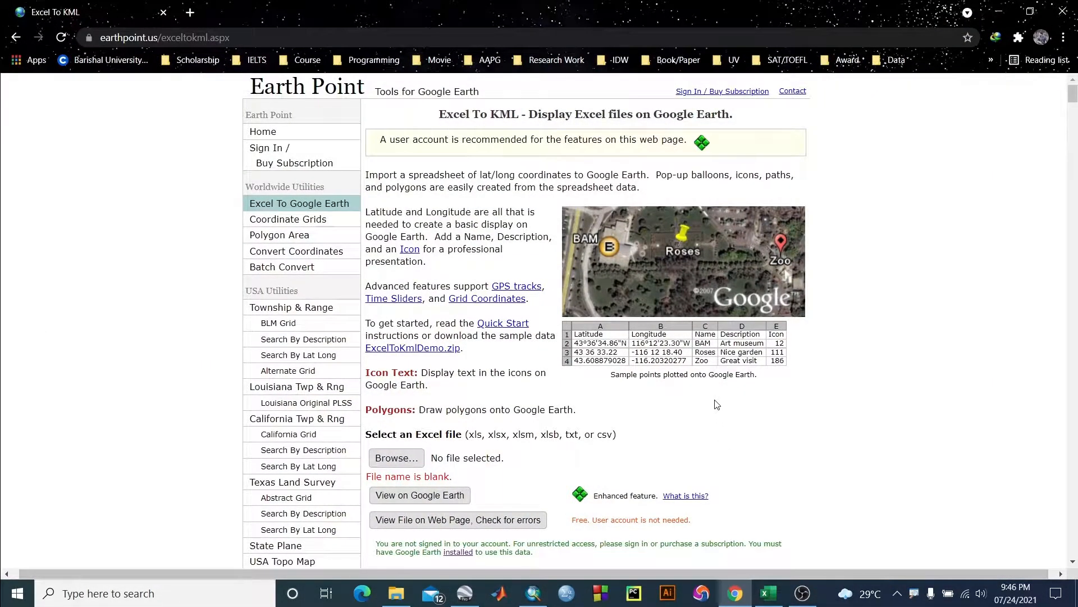
{"action": "scroll", "coordinate": [717, 404], "scroll_direction": "down", "scroll_amount": 1}
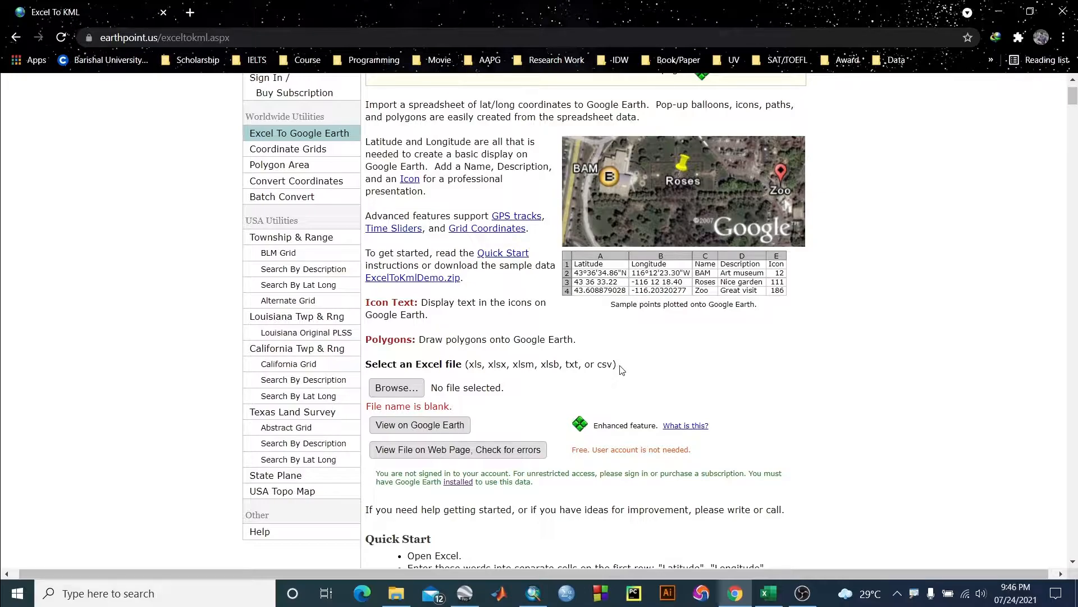
{"action": "scroll", "coordinate": [620, 369], "scroll_direction": "down", "scroll_amount": 4}
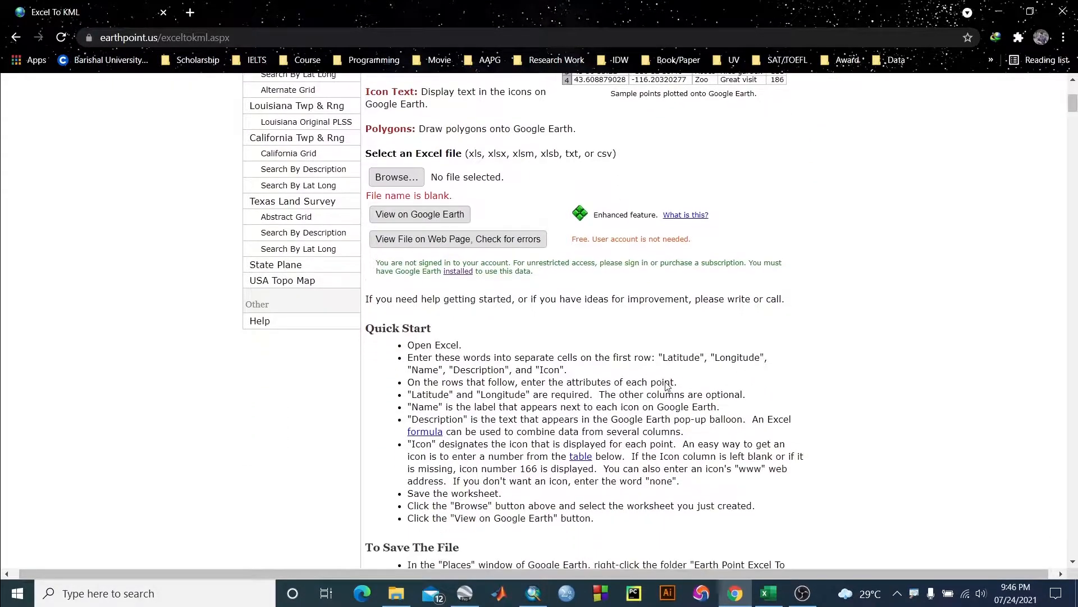
{"action": "scroll", "coordinate": [666, 384], "scroll_direction": "down", "scroll_amount": 1}
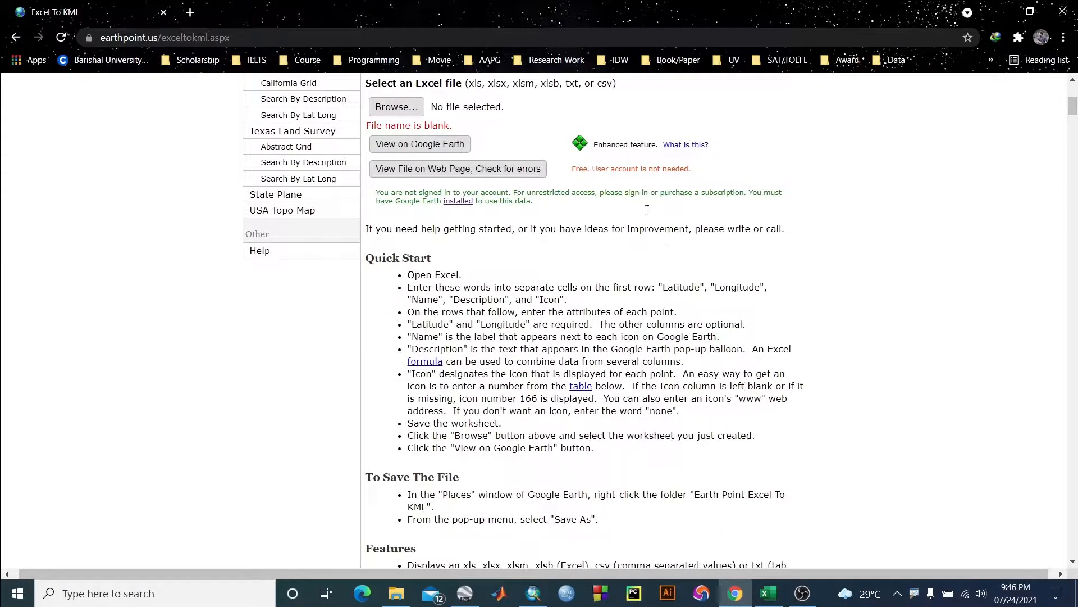
{"action": "scroll", "coordinate": [705, 424], "scroll_direction": "down", "scroll_amount": 2}
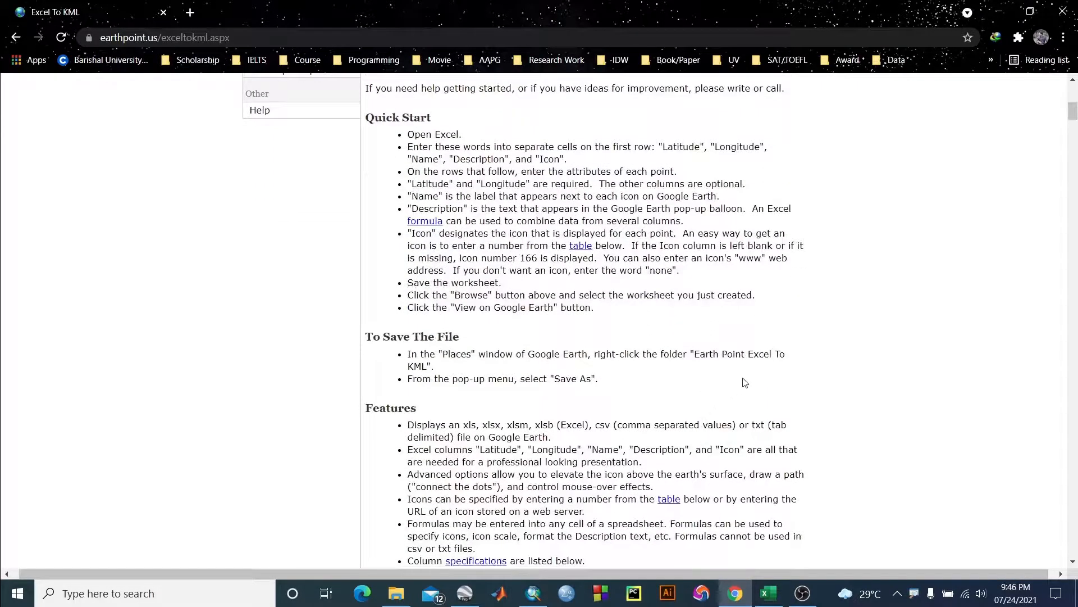
{"action": "scroll", "coordinate": [667, 376], "scroll_direction": "up", "scroll_amount": 1}
{"action": "scroll", "coordinate": [668, 376], "scroll_direction": "down", "scroll_amount": 1}
{"action": "scroll", "coordinate": [667, 377], "scroll_direction": "down", "scroll_amount": 1}
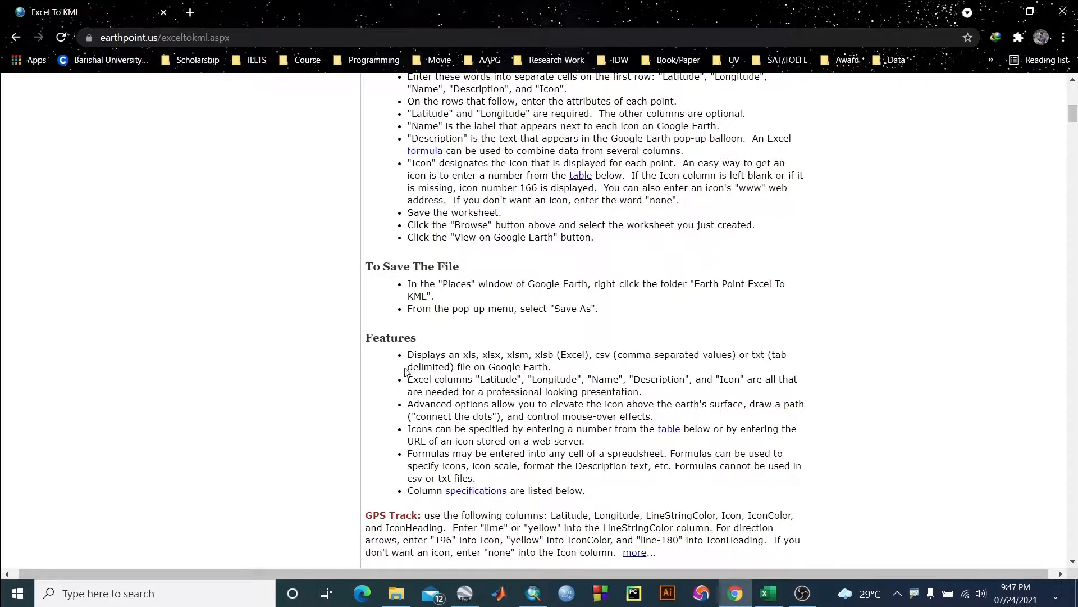
{"action": "left_click_drag", "start_coordinate": [407, 368], "coordinate": [451, 368]}
{"action": "scroll", "coordinate": [728, 358], "scroll_direction": "up", "scroll_amount": 15}
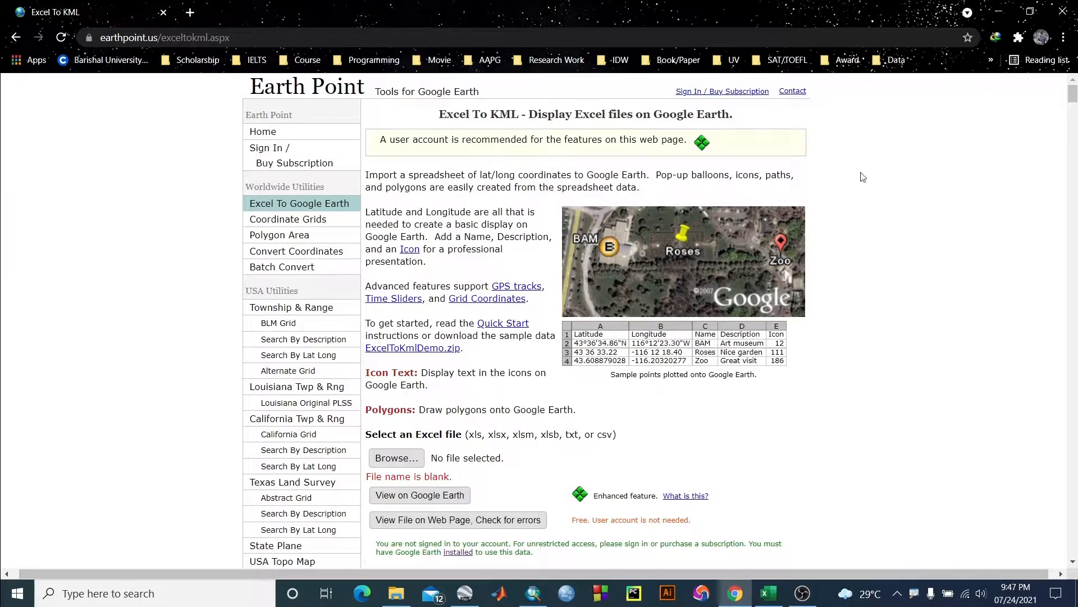
Step: Leave the web page, recheck the station files folder, and view latlong-of-stations-final.csv in Excel
{"action": "left_click", "coordinate": [1003, 14]}
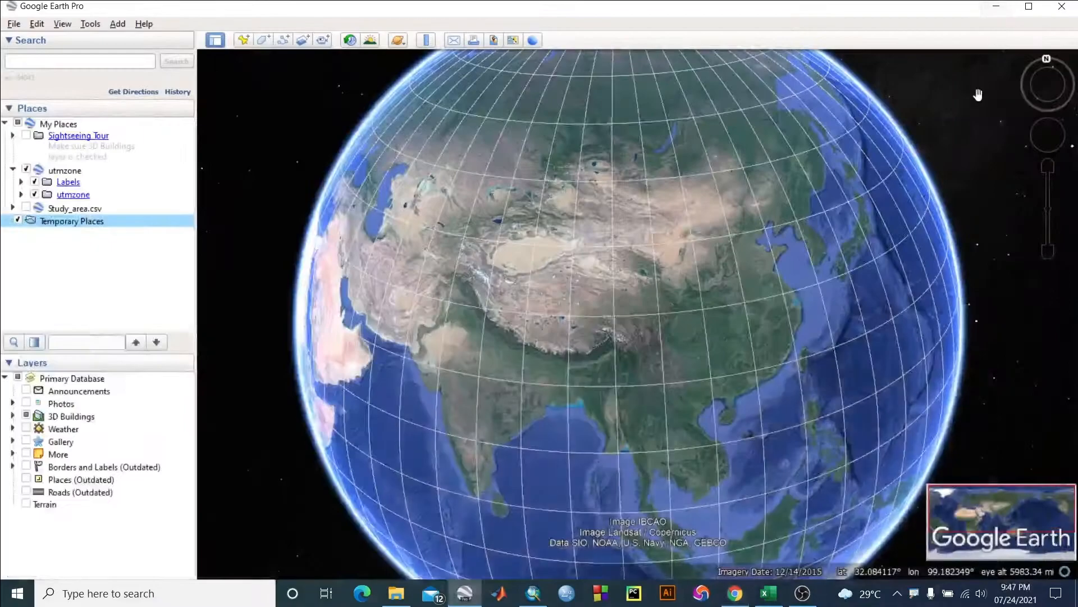
{"action": "left_click", "coordinate": [400, 591]}
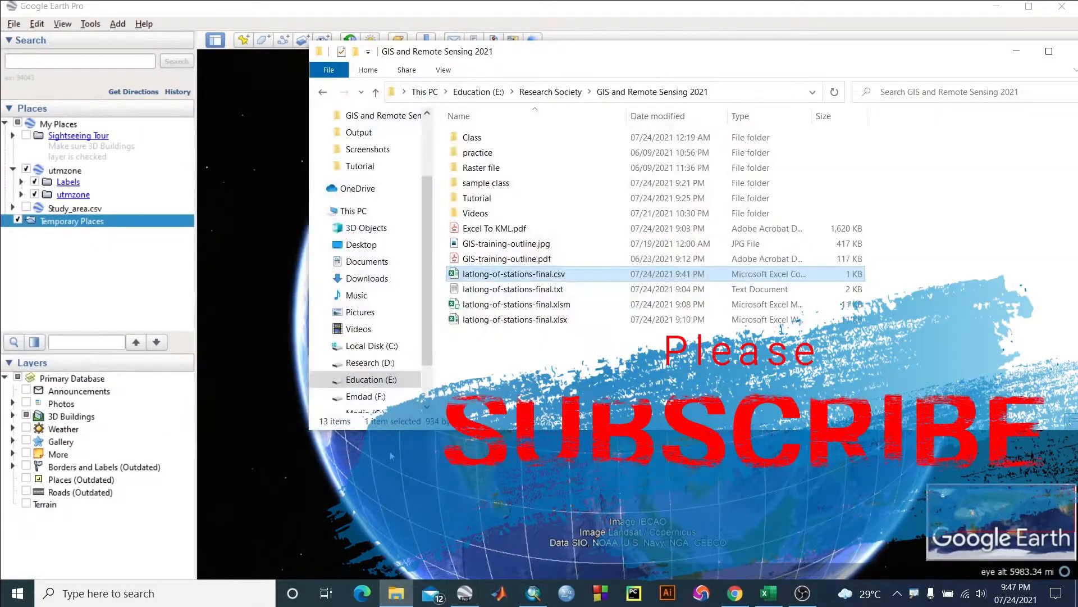
{"action": "left_click", "coordinate": [1025, 57]}
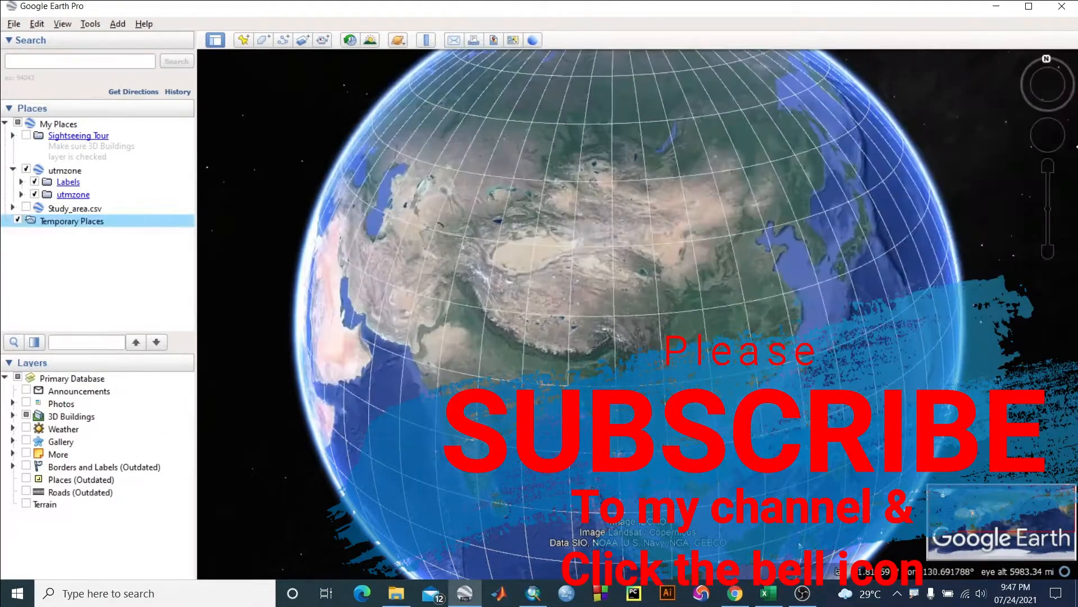
{"action": "left_click", "coordinate": [769, 592]}
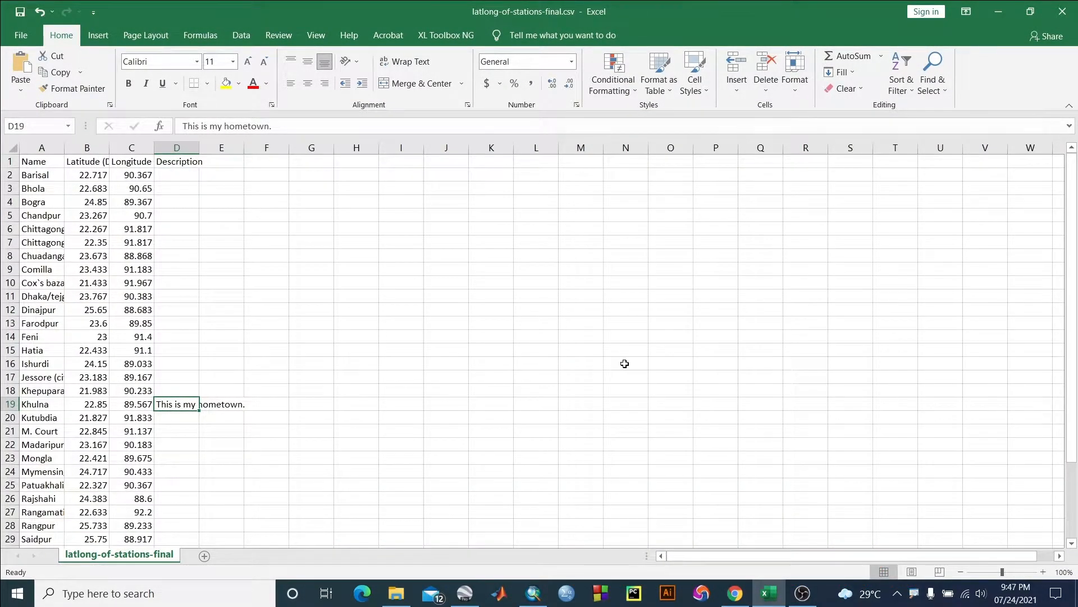
Step: Return to the Excel To KML page in Chrome and examine the required, basic optional and advanced optional column specifications
{"action": "left_click", "coordinate": [737, 598]}
{"action": "scroll", "coordinate": [705, 392], "scroll_direction": "down", "scroll_amount": 10}
{"action": "scroll", "coordinate": [703, 392], "scroll_direction": "down", "scroll_amount": 3}
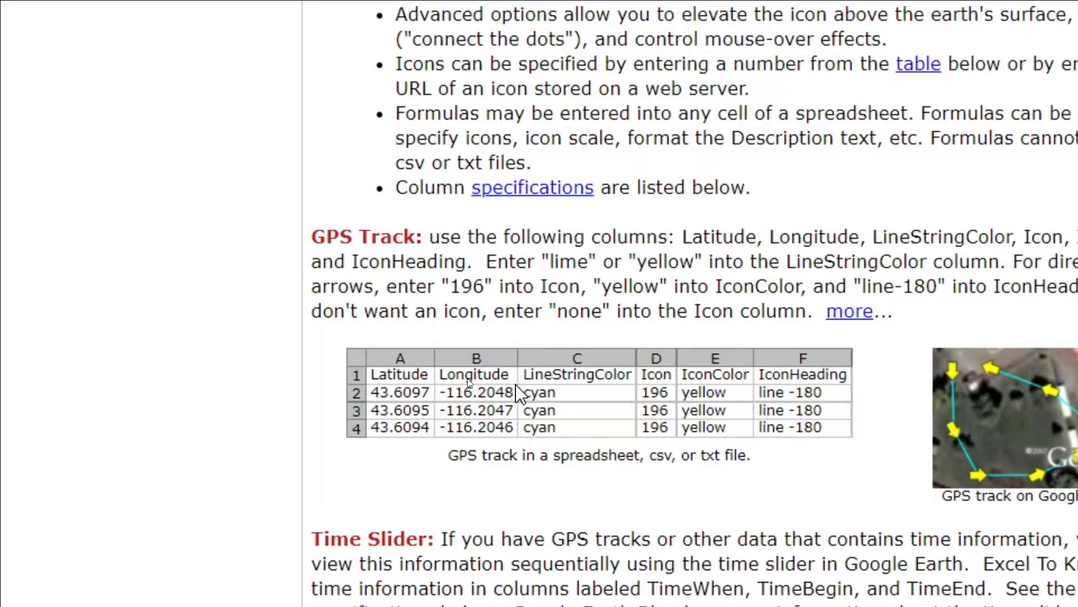
{"action": "scroll", "coordinate": [521, 393], "scroll_direction": "down", "scroll_amount": 20}
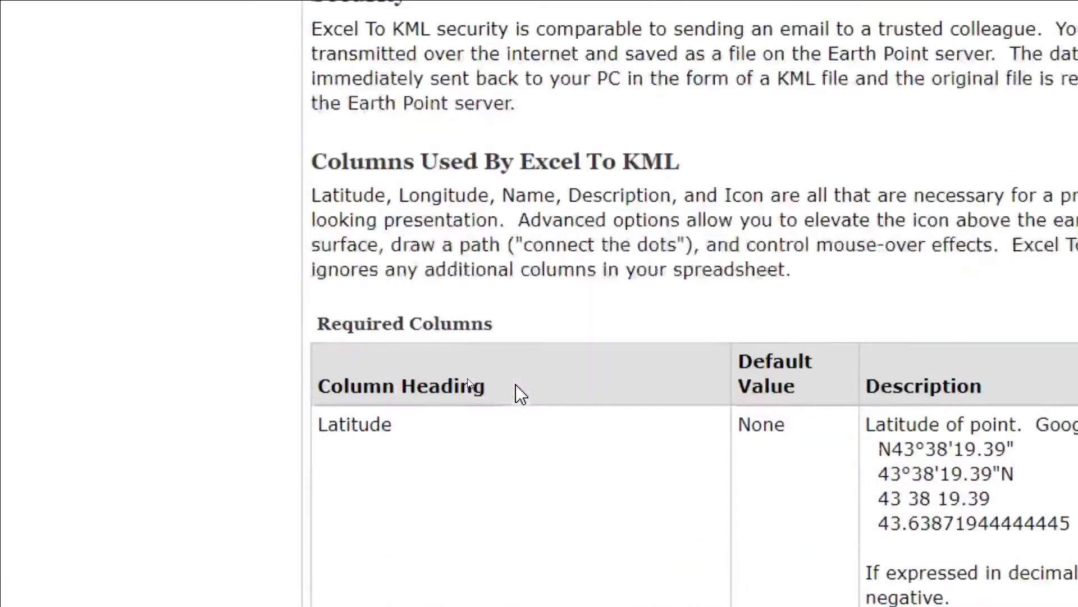
{"action": "scroll", "coordinate": [515, 394], "scroll_direction": "up", "scroll_amount": 5}
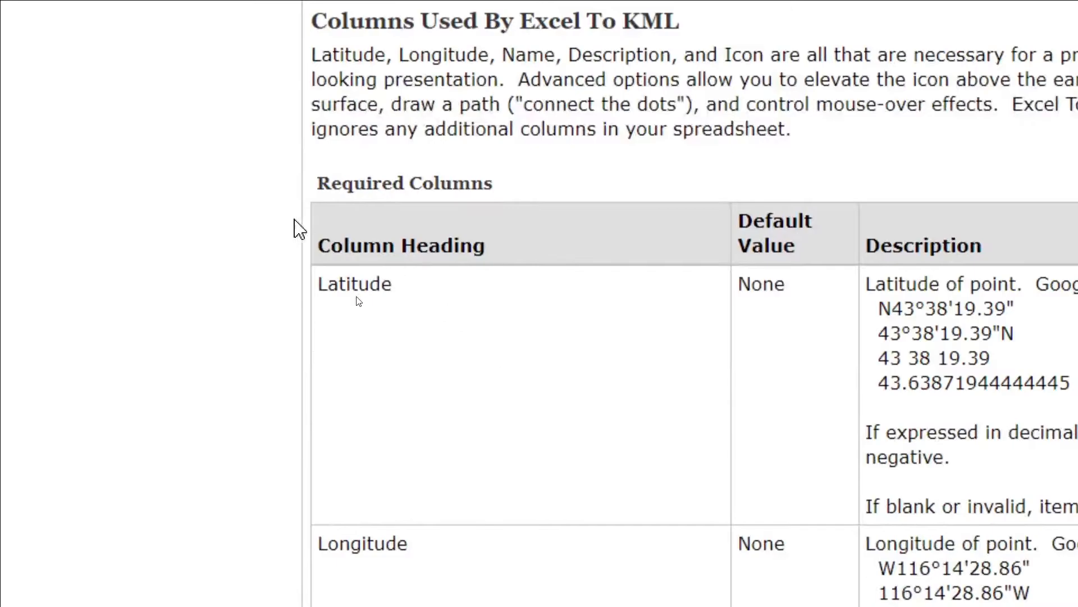
{"action": "scroll", "coordinate": [621, 209], "scroll_direction": "down", "scroll_amount": 3}
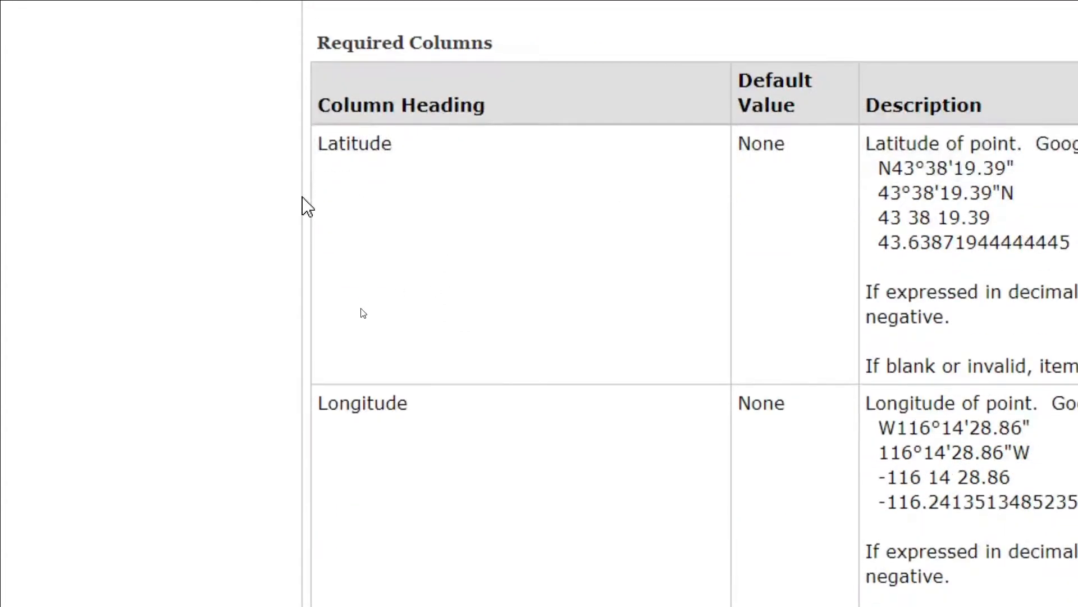
{"action": "scroll", "coordinate": [549, 347], "scroll_direction": "down", "scroll_amount": 8}
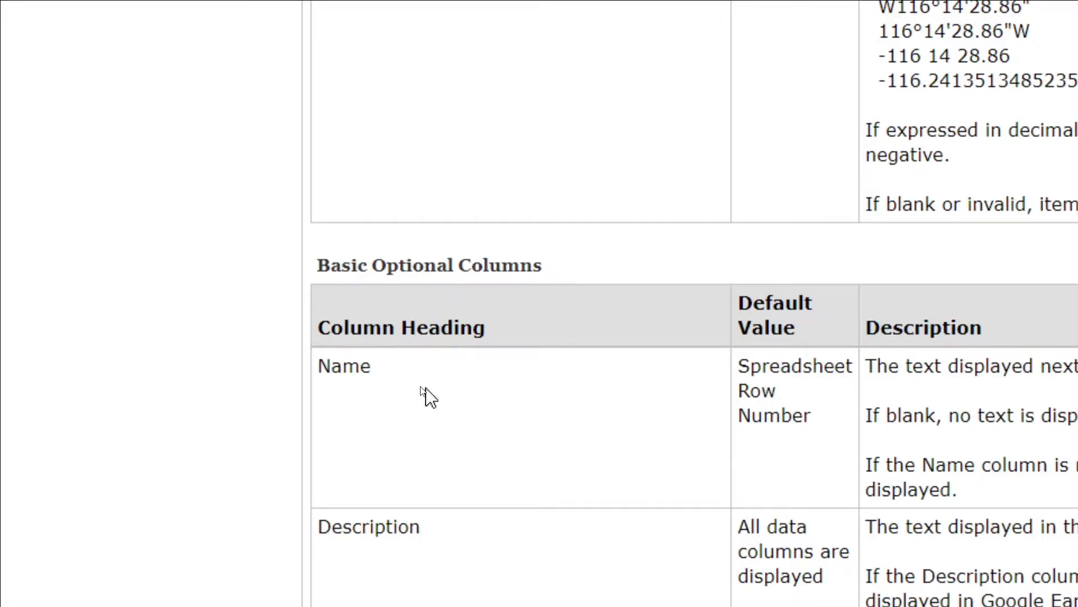
{"action": "scroll", "coordinate": [384, 442], "scroll_direction": "down", "scroll_amount": 5}
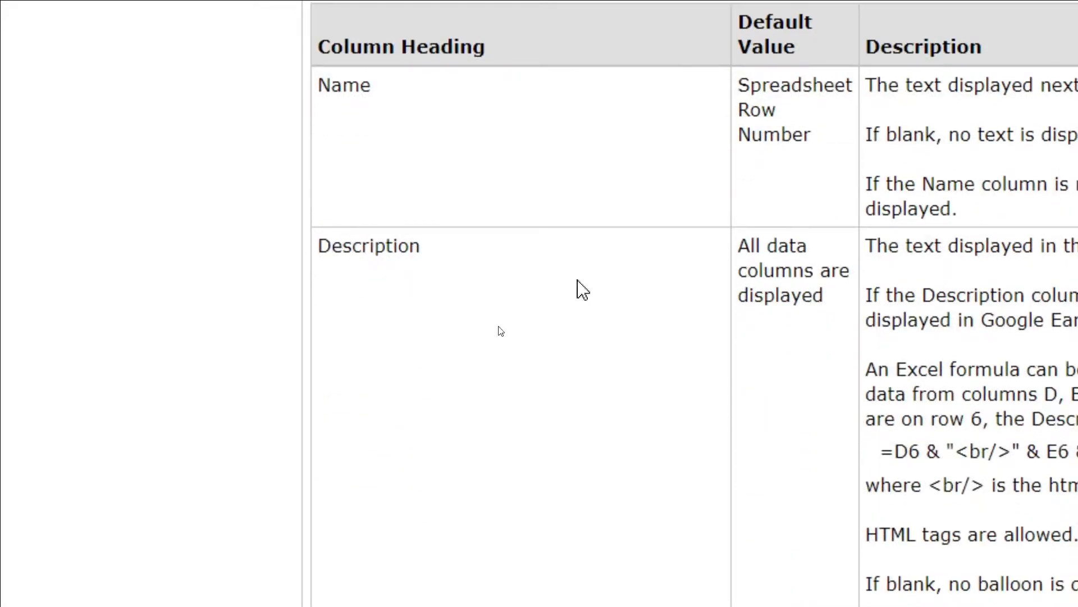
{"action": "scroll", "coordinate": [426, 176], "scroll_direction": "up", "scroll_amount": 2}
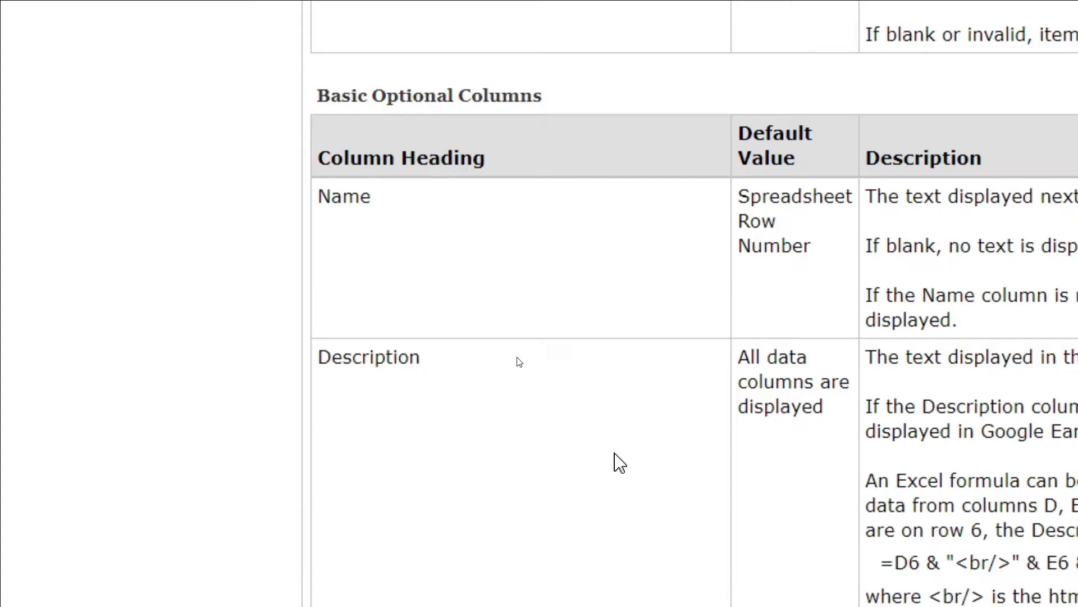
{"action": "scroll", "coordinate": [621, 454], "scroll_direction": "down", "scroll_amount": 6}
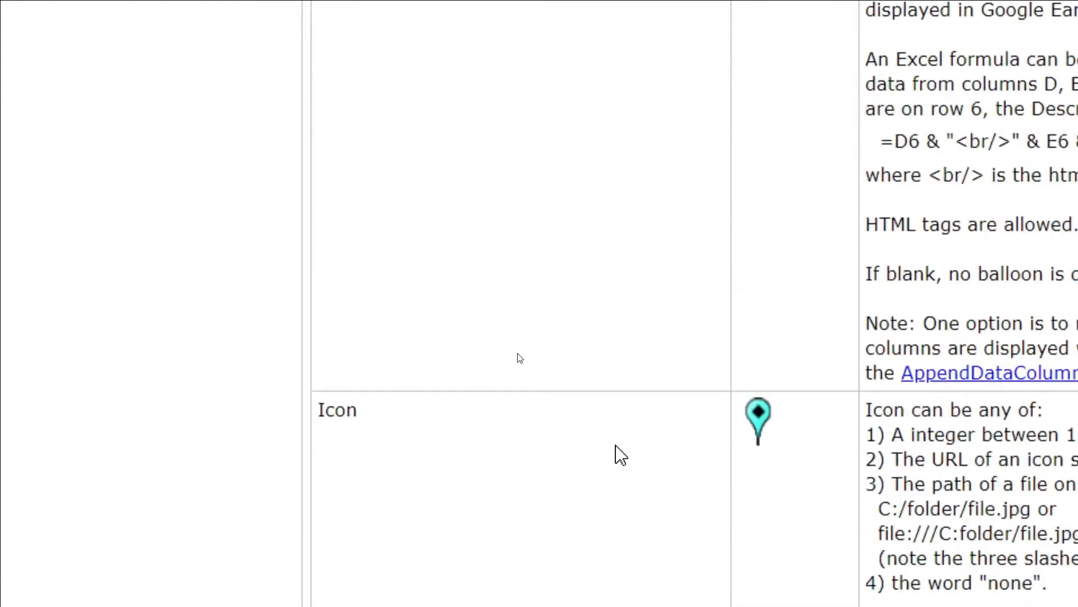
{"action": "scroll", "coordinate": [616, 445], "scroll_direction": "down", "scroll_amount": 2}
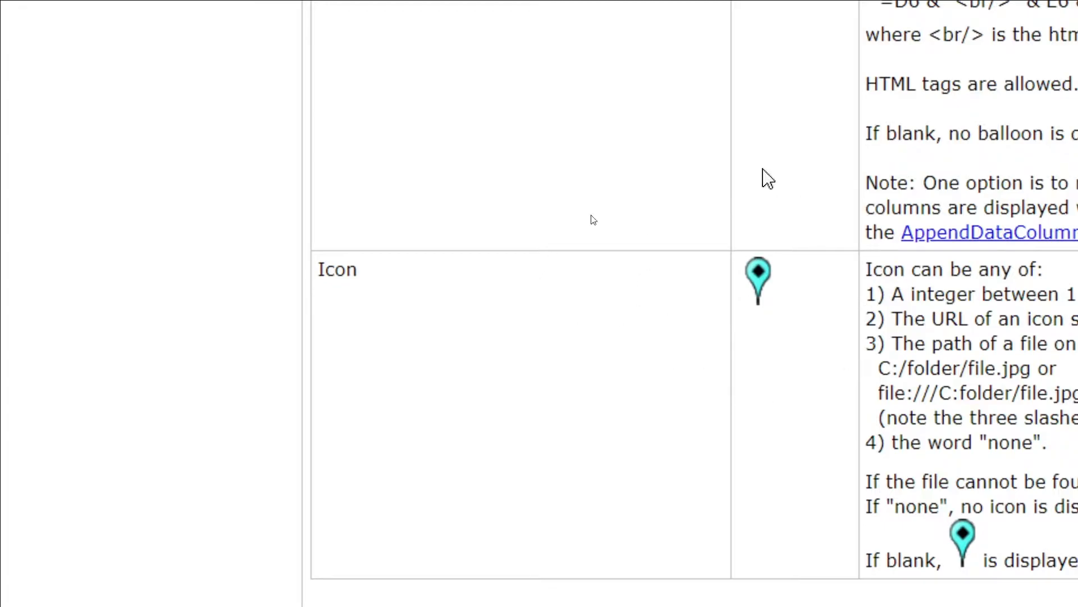
{"action": "scroll", "coordinate": [352, 321], "scroll_direction": "down", "scroll_amount": 8}
{"action": "scroll", "coordinate": [354, 315], "scroll_direction": "up", "scroll_amount": 4}
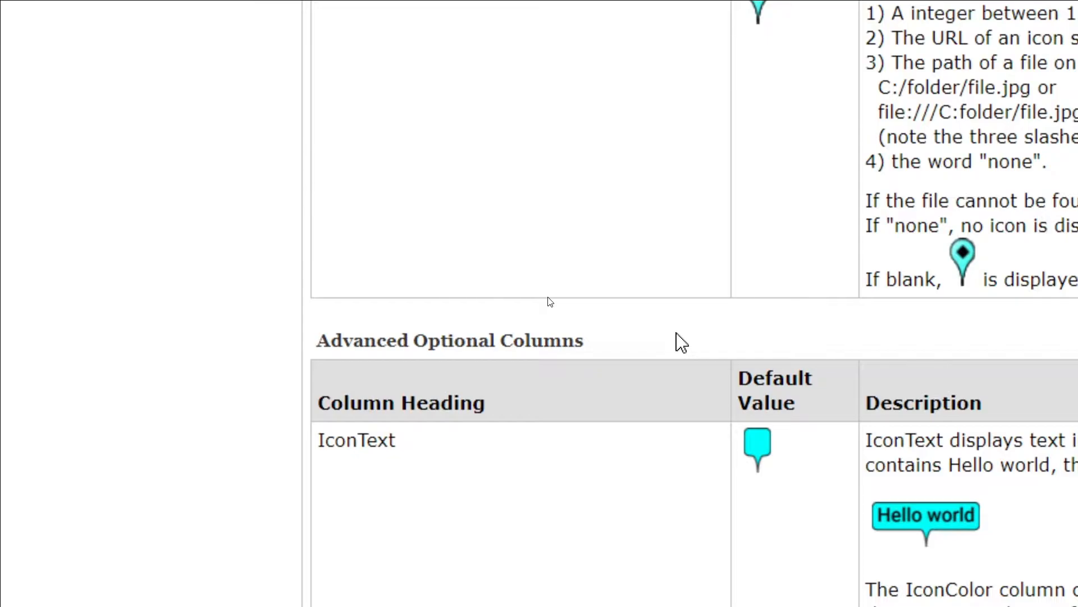
{"action": "scroll", "coordinate": [526, 383], "scroll_direction": "down", "scroll_amount": 5}
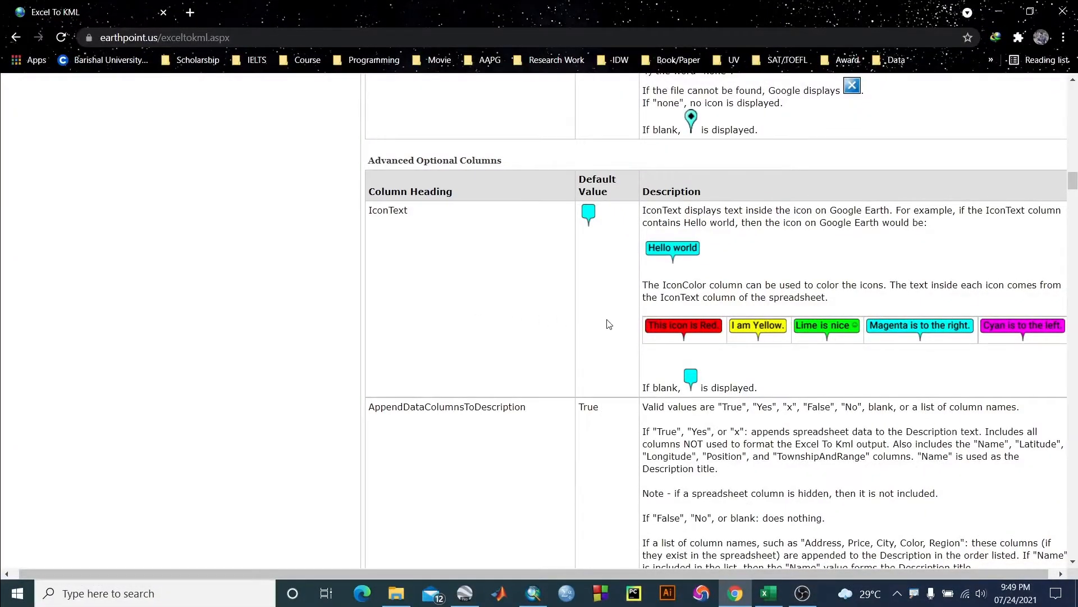
{"action": "scroll", "coordinate": [792, 383], "scroll_direction": "up", "scroll_amount": 8}
{"action": "scroll", "coordinate": [607, 324], "scroll_direction": "up", "scroll_amount": 2}
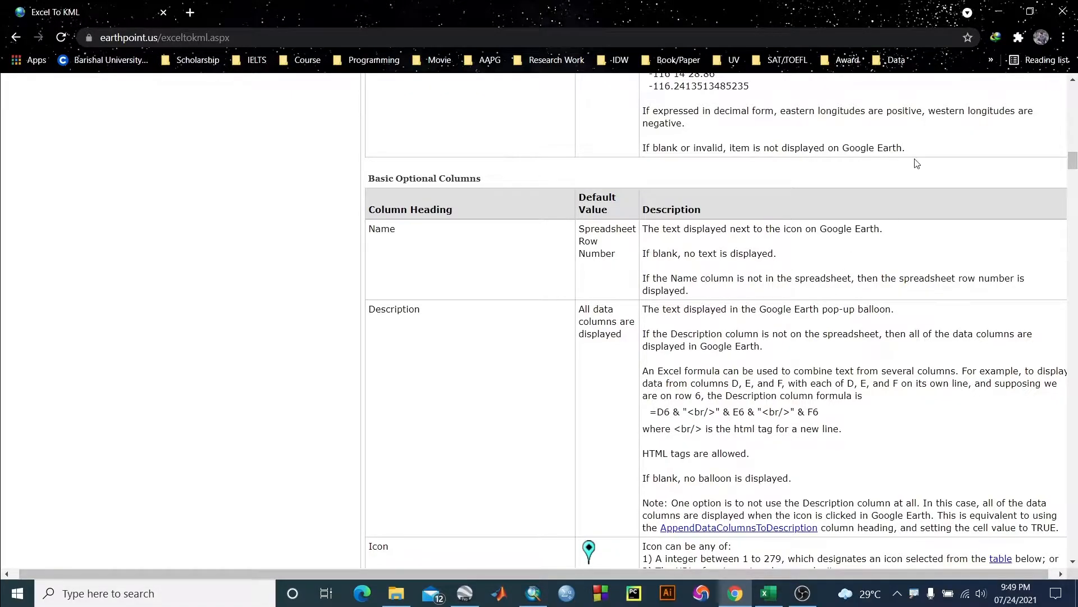
Step: Check the Khulna row in Excel, save latlong-of-stations-final.csv, close it and return to Google Earth Pro
{"action": "left_click", "coordinate": [1000, 13]}
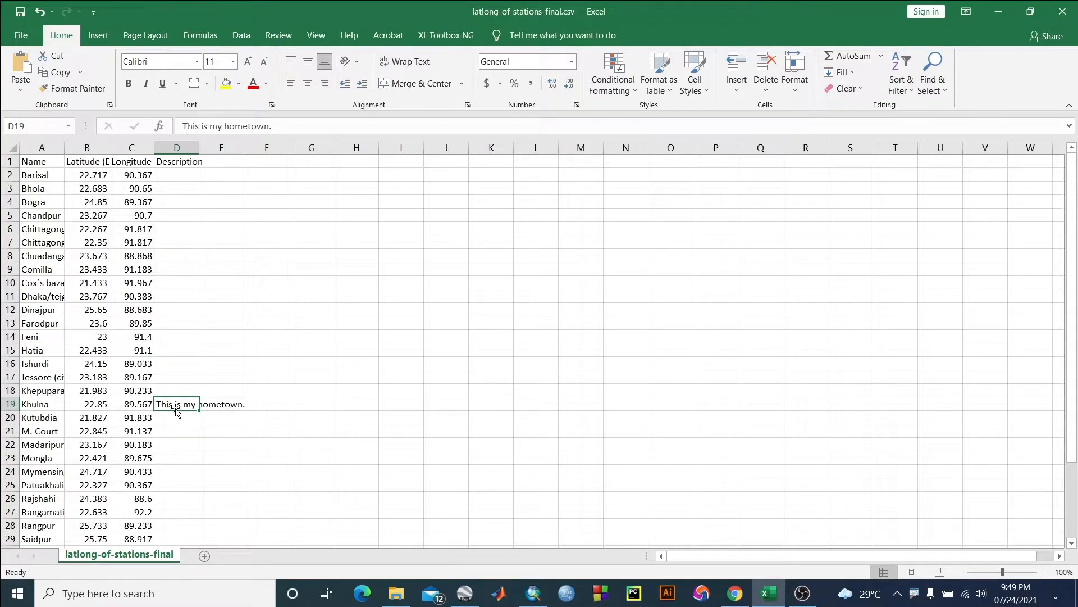
{"action": "left_click", "coordinate": [16, 404]}
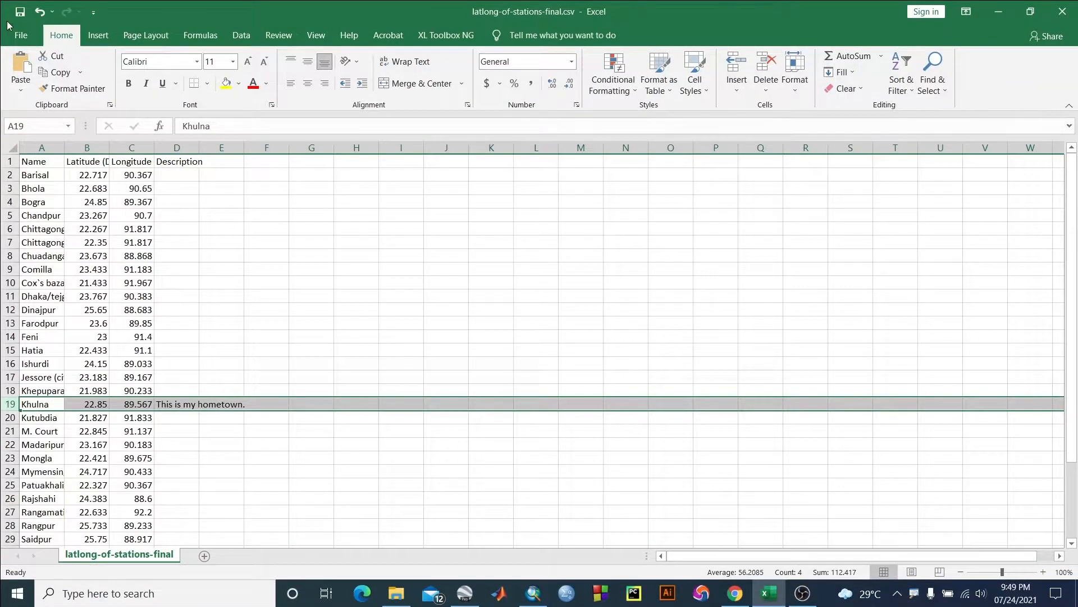
{"action": "left_click", "coordinate": [21, 12]}
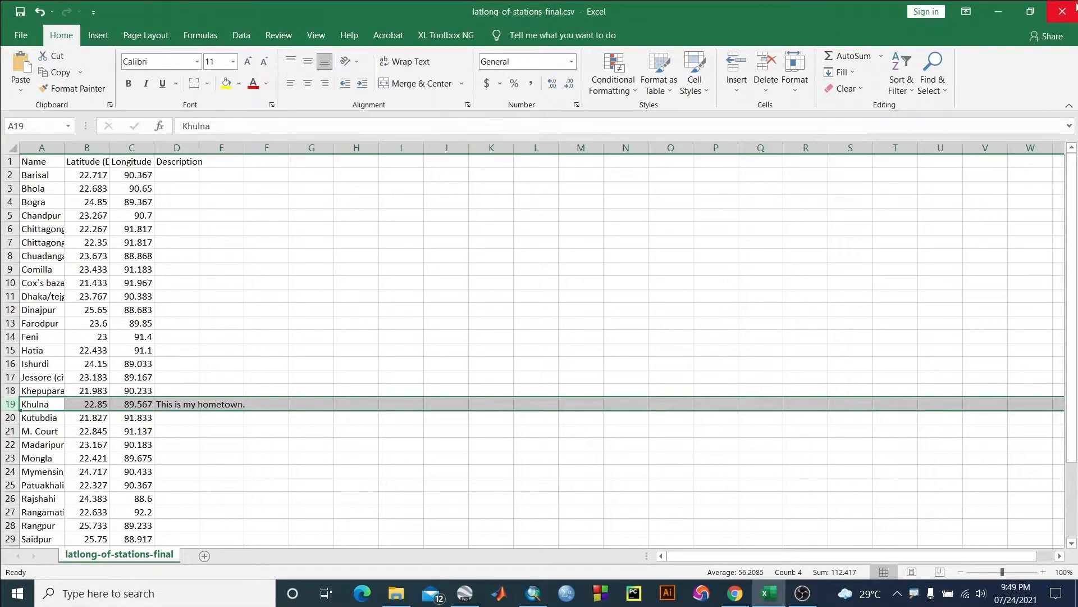
{"action": "left_click", "coordinate": [548, 589]}
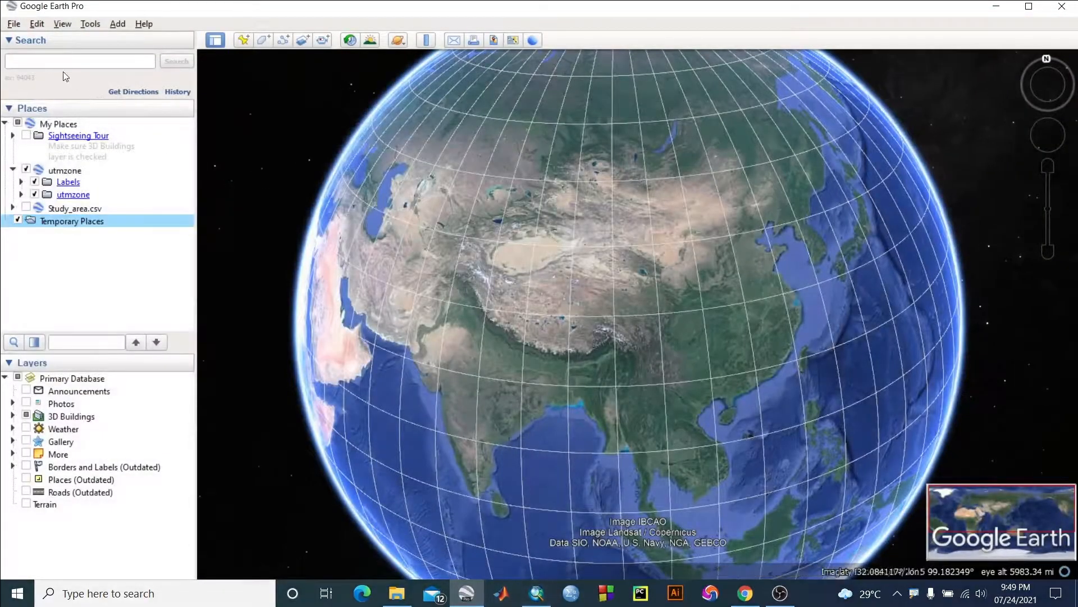
Step: Start opening a file and select latlong-of-stations-final.csv in the GIS and Remote Sensing 2021 folder
{"action": "left_click", "coordinate": [13, 26]}
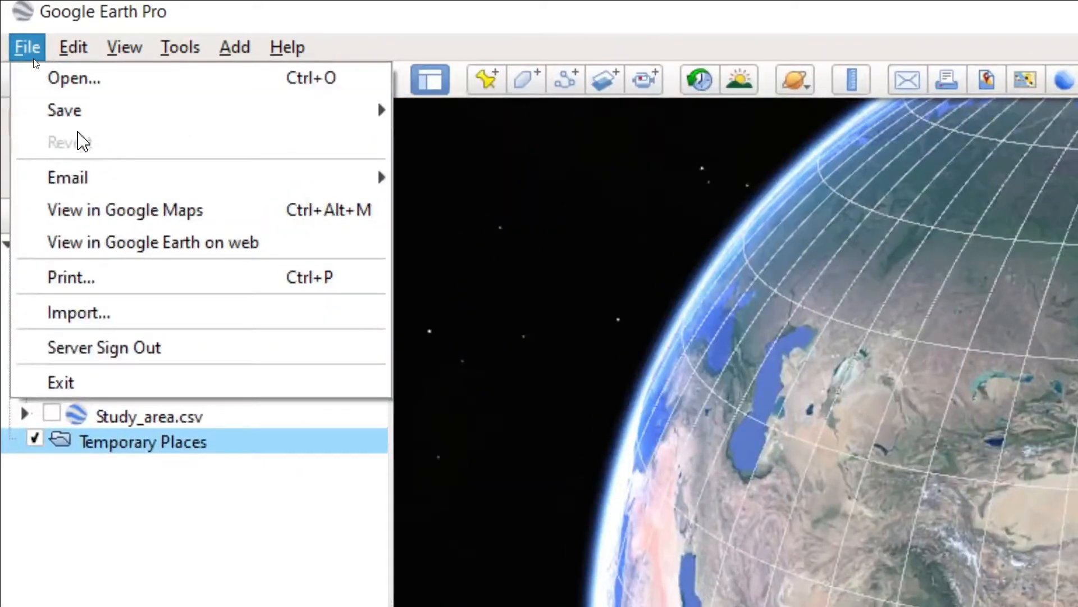
{"action": "mouse_move", "coordinate": [37, 25]}
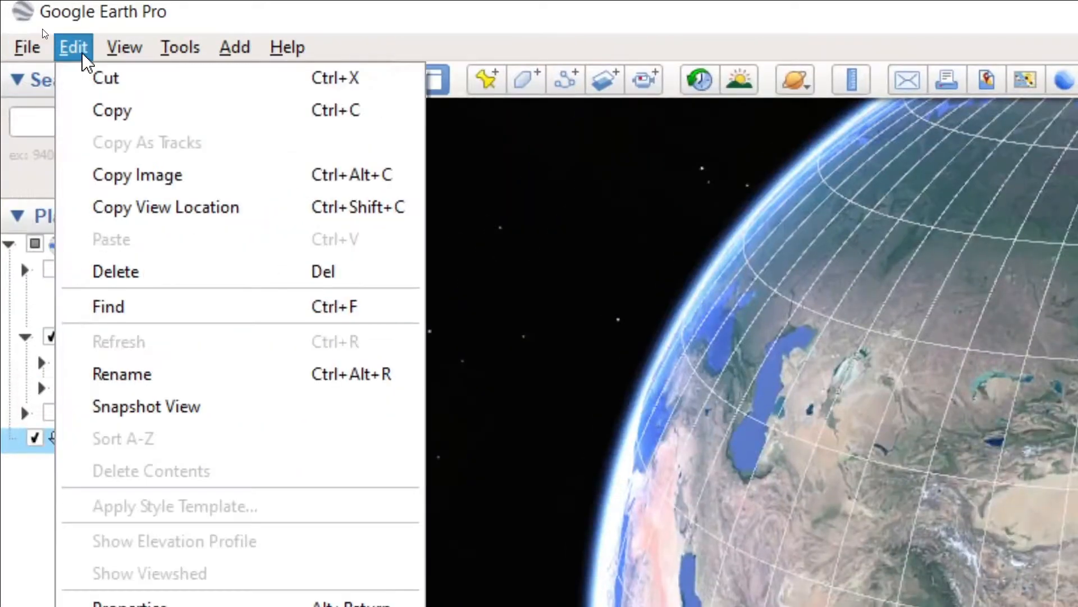
{"action": "mouse_move", "coordinate": [23, 47]}
{"action": "left_click", "coordinate": [73, 85]}
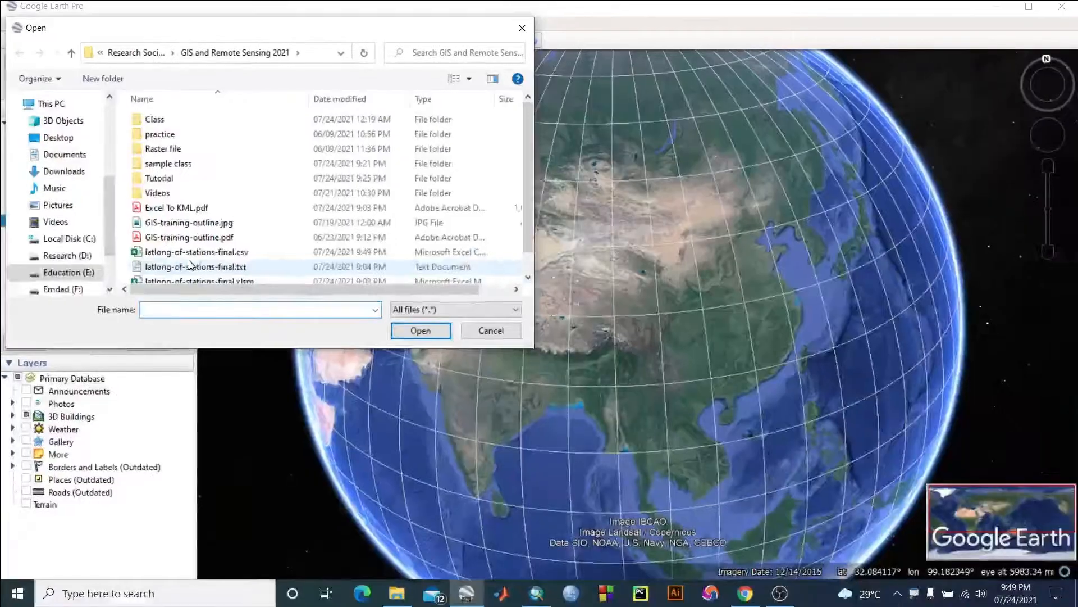
{"action": "scroll", "coordinate": [183, 250], "scroll_direction": "down", "scroll_amount": 1}
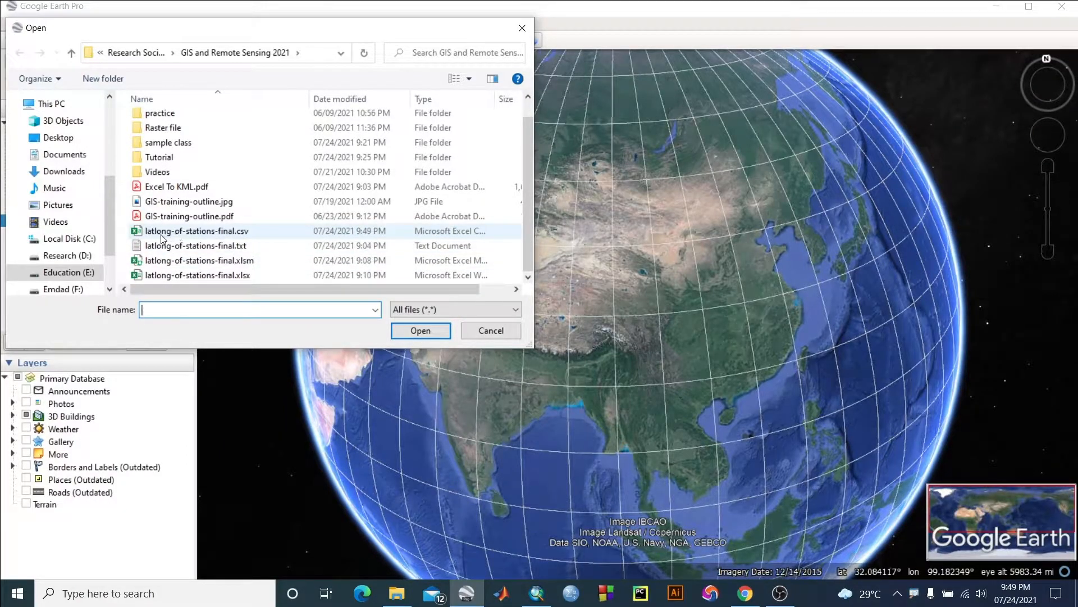
{"action": "left_click", "coordinate": [225, 232]}
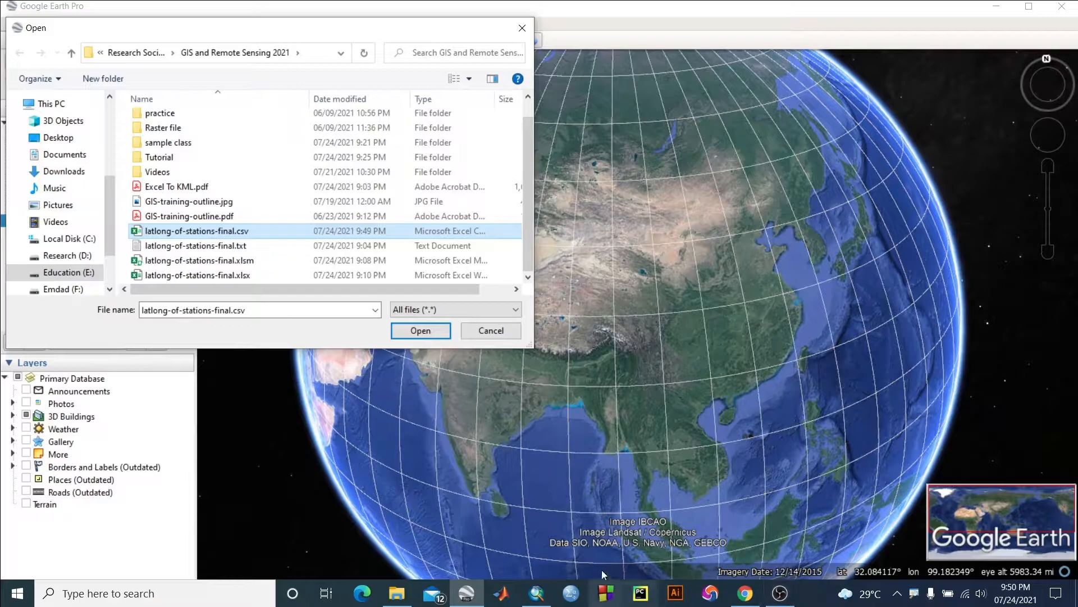
Step: Switch to File Explorer and open latlong-of-stations-final.csv in Excel to review its columns
{"action": "left_click", "coordinate": [397, 593]}
{"action": "double_click", "coordinate": [528, 276]}
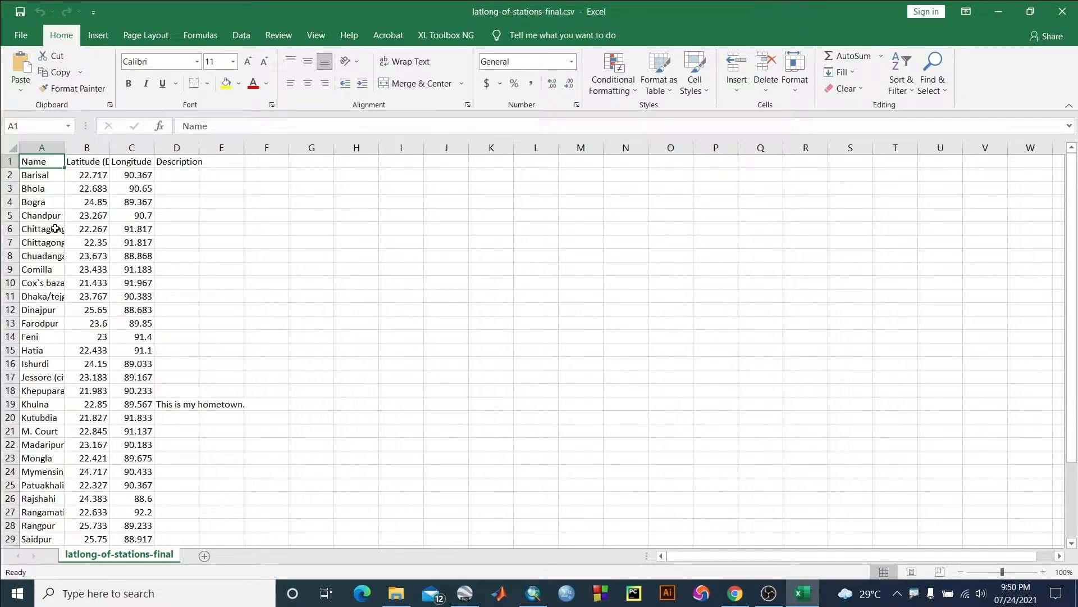
Step: Review the station rows in latlong-of-stations-final.csv, close the workbook and return to Google Earth Pro's Open dialog
{"action": "scroll", "coordinate": [56, 238], "scroll_direction": "down", "scroll_amount": 5}
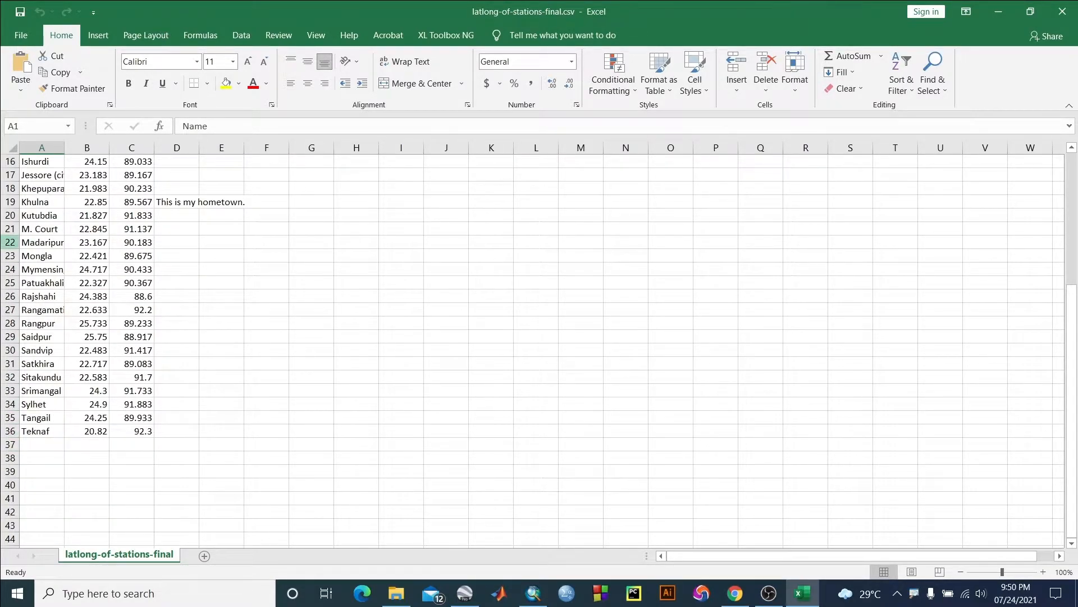
{"action": "scroll", "coordinate": [8, 242], "scroll_direction": "up", "scroll_amount": 5}
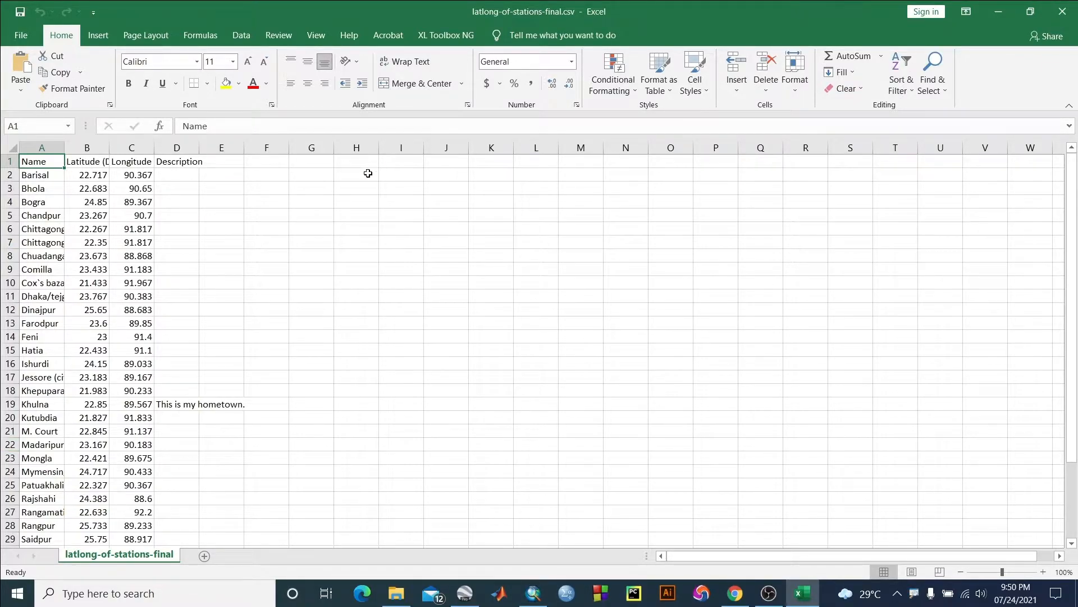
{"action": "left_click", "coordinate": [1076, 7]}
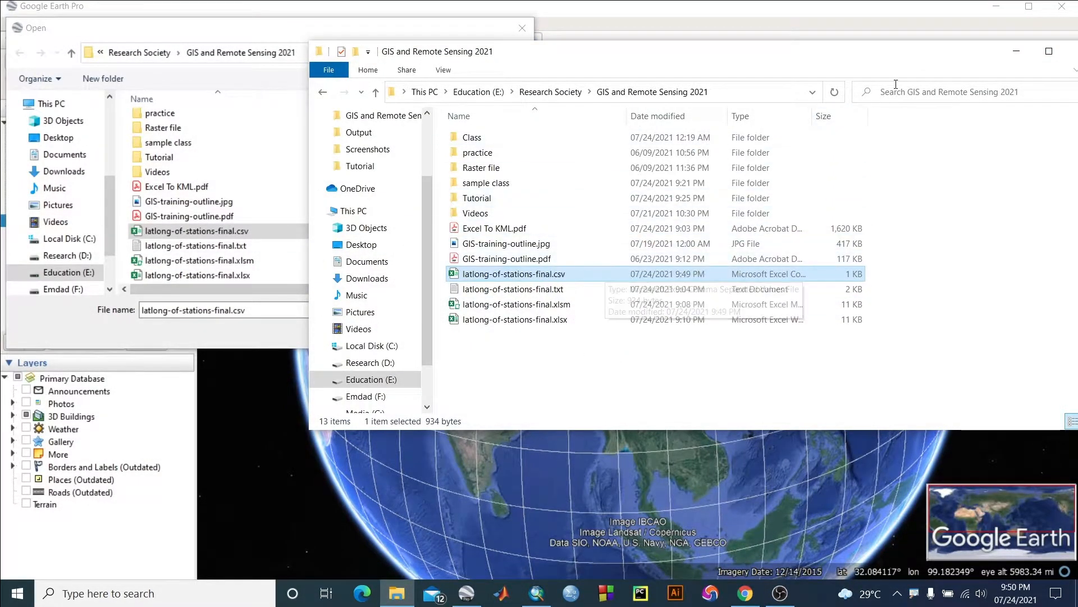
{"action": "left_click", "coordinate": [1016, 51]}
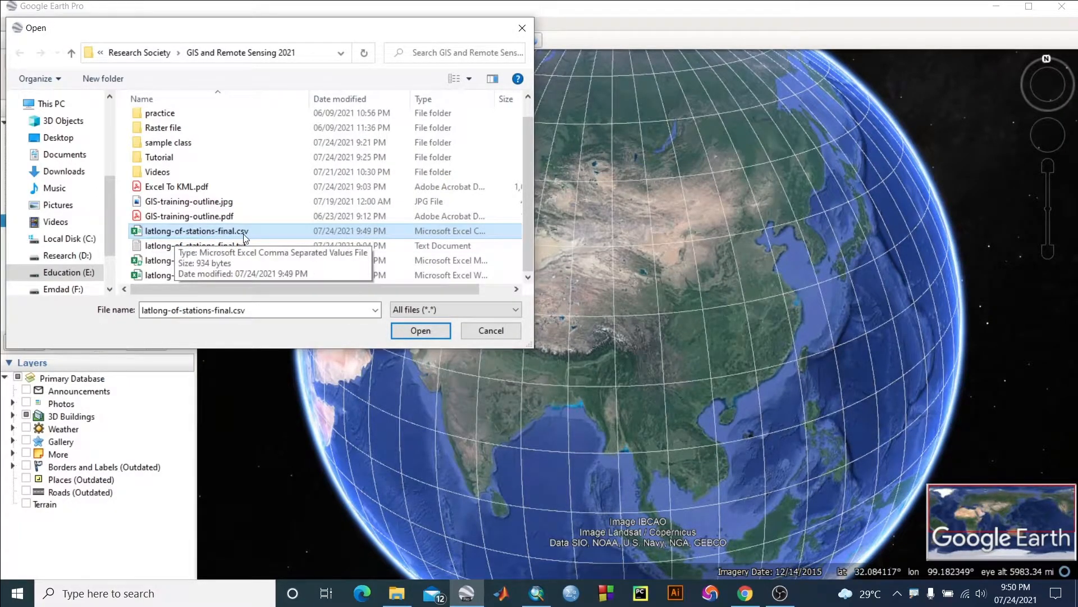
Step: Open latlong-of-stations-final.csv as comma-delimited data, using Latitude (DD) as the latitude field and Longitude (DD) as the longitude field
{"action": "left_click", "coordinate": [412, 330]}
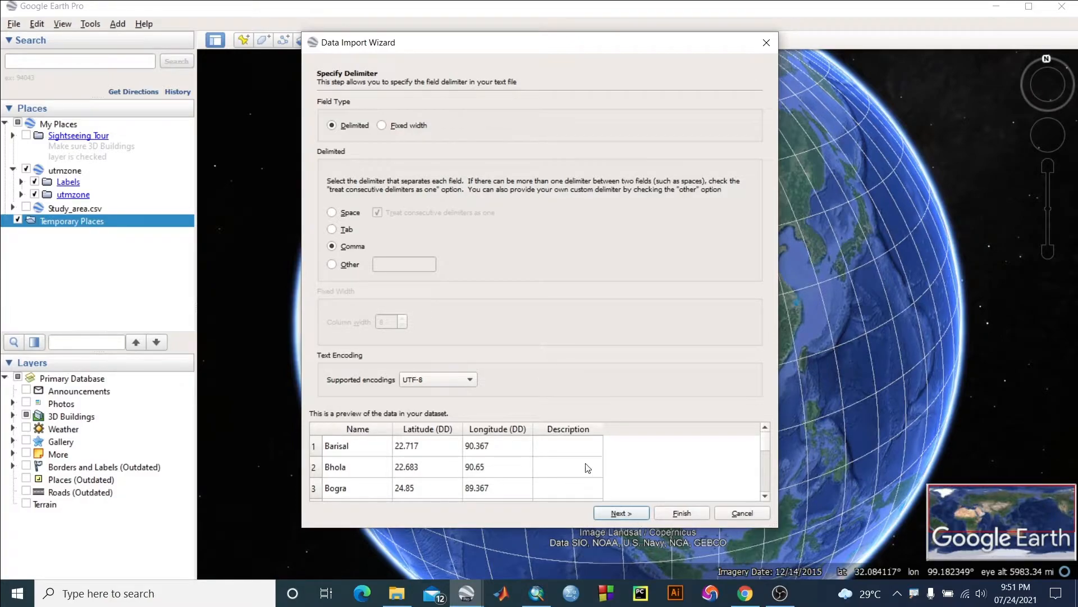
{"action": "left_click", "coordinate": [629, 513]}
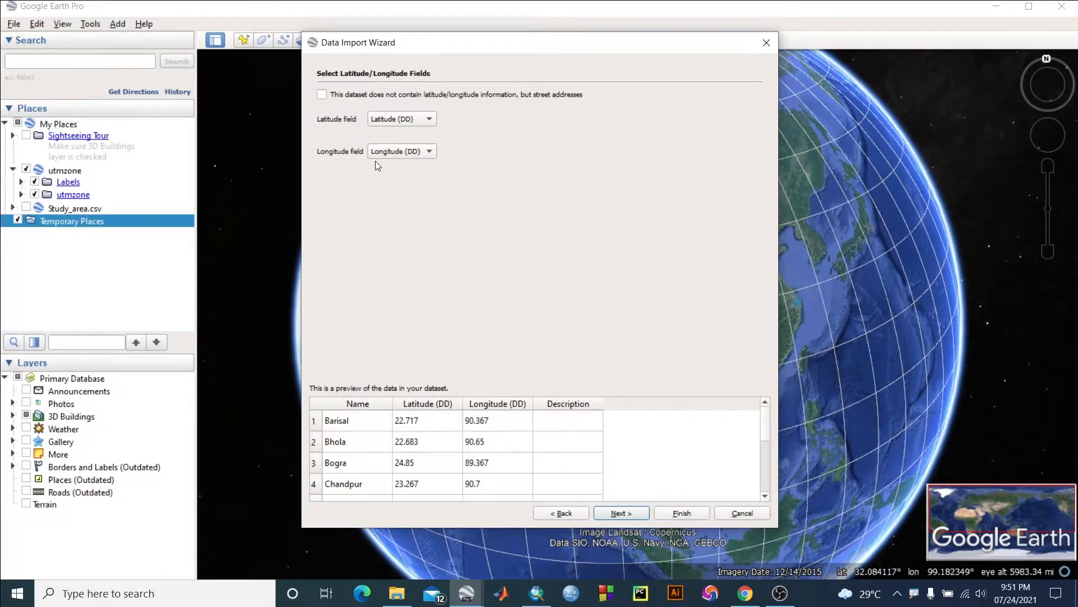
{"action": "left_click", "coordinate": [429, 120]}
{"action": "left_click", "coordinate": [408, 197]}
{"action": "left_click", "coordinate": [429, 118]}
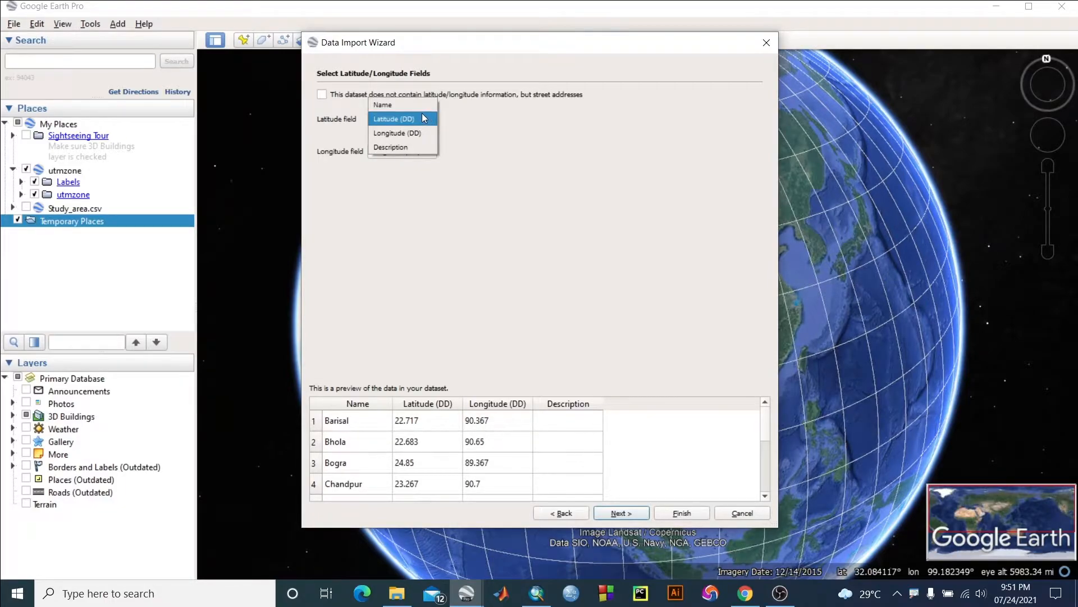
{"action": "left_click", "coordinate": [462, 225]}
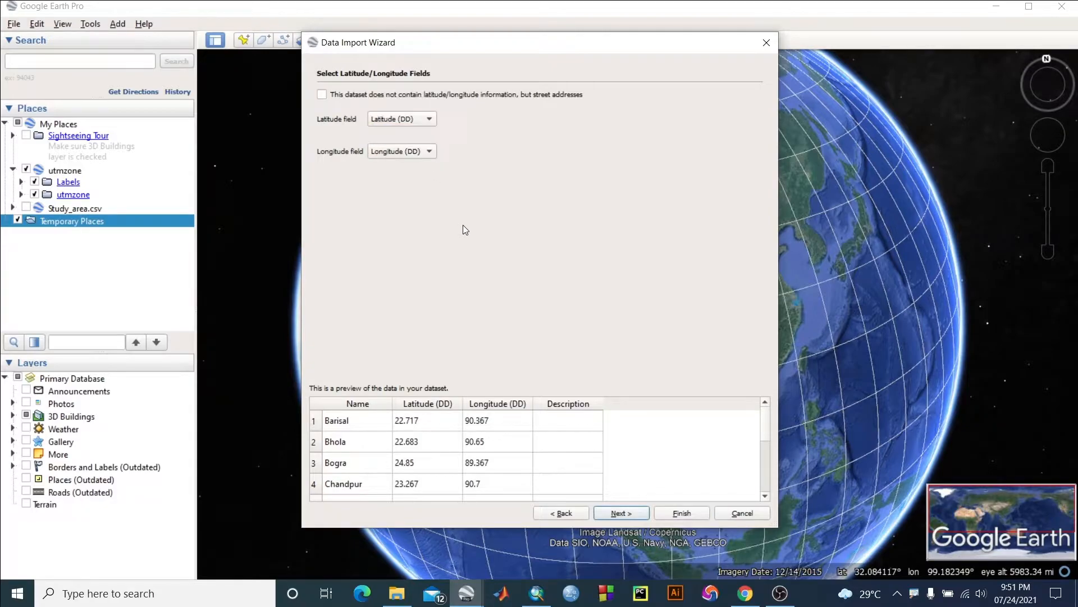
{"action": "left_click", "coordinate": [621, 513]}
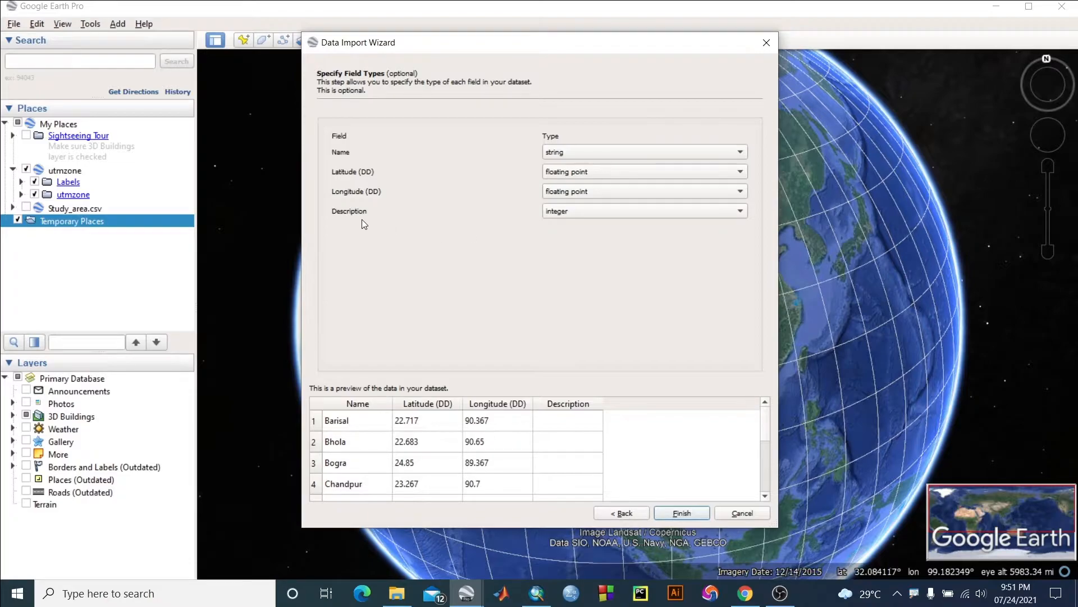
Step: Set the Description field's type to string and finish the data import
{"action": "left_click", "coordinate": [574, 212]}
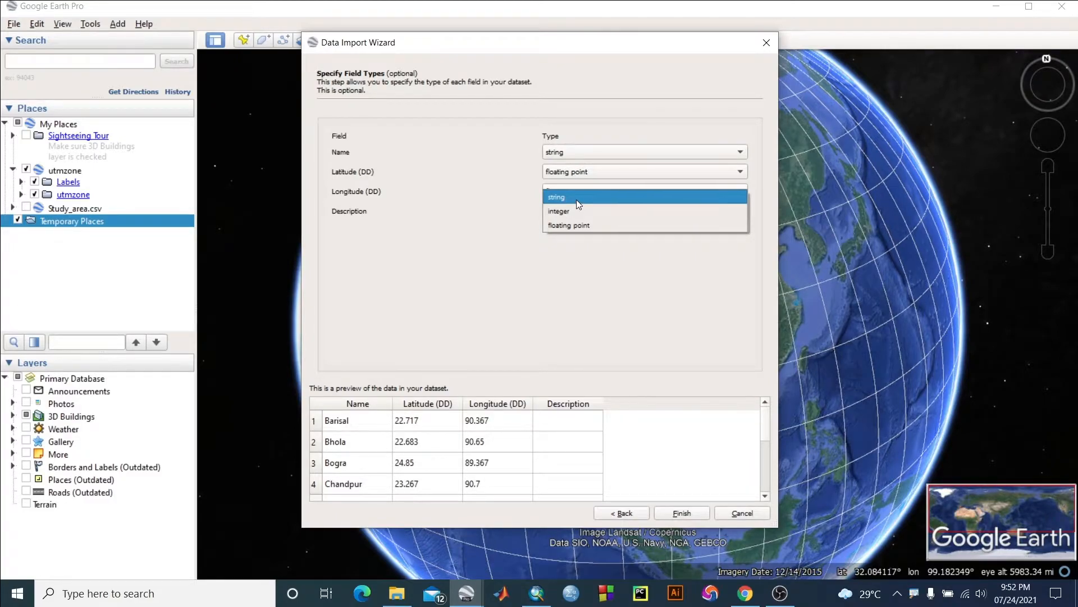
{"action": "left_click", "coordinate": [576, 200]}
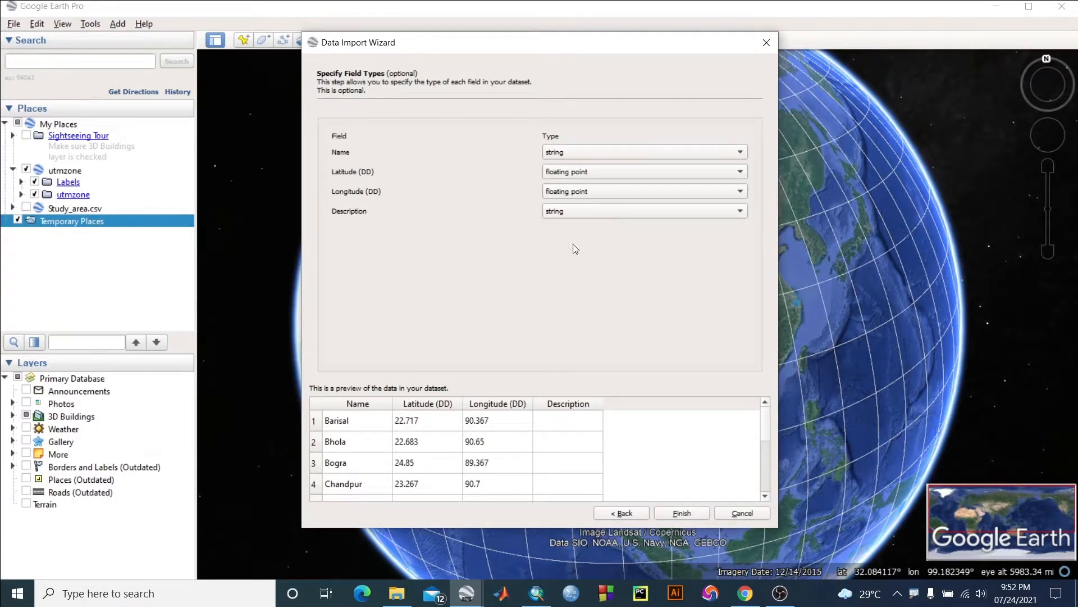
{"action": "left_click", "coordinate": [682, 513]}
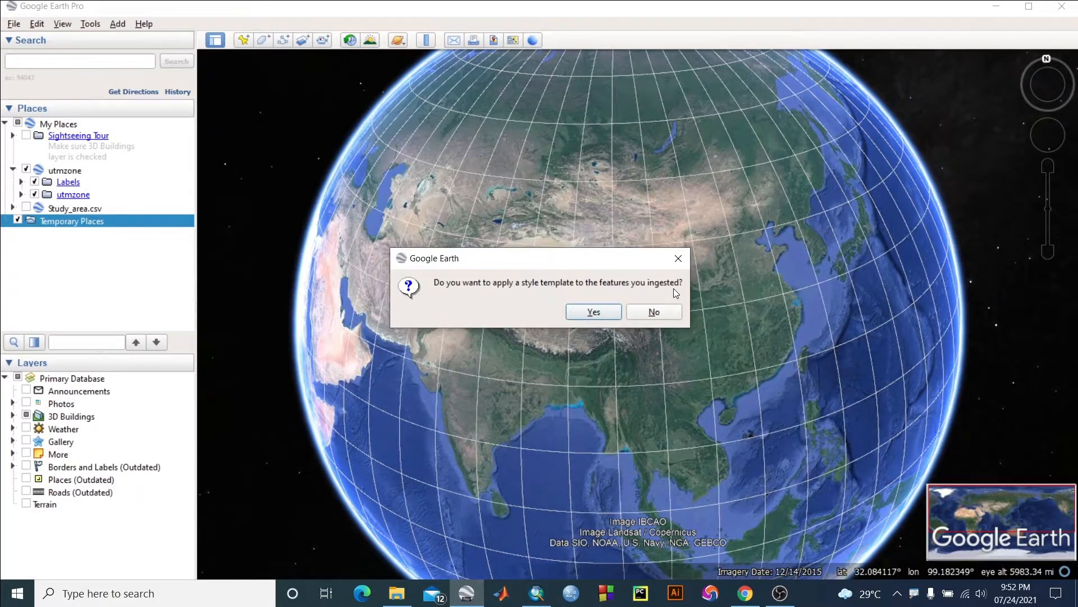
Step: Create a new style template for the imported stations with Name as the name field and random colors
{"action": "left_click", "coordinate": [592, 310]}
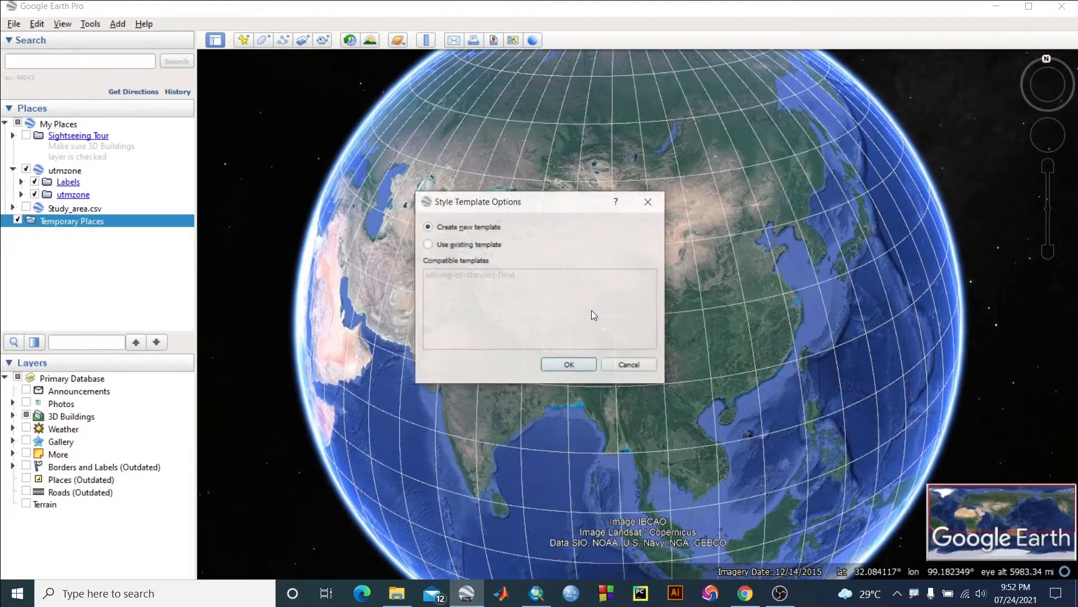
{"action": "left_click", "coordinate": [430, 244]}
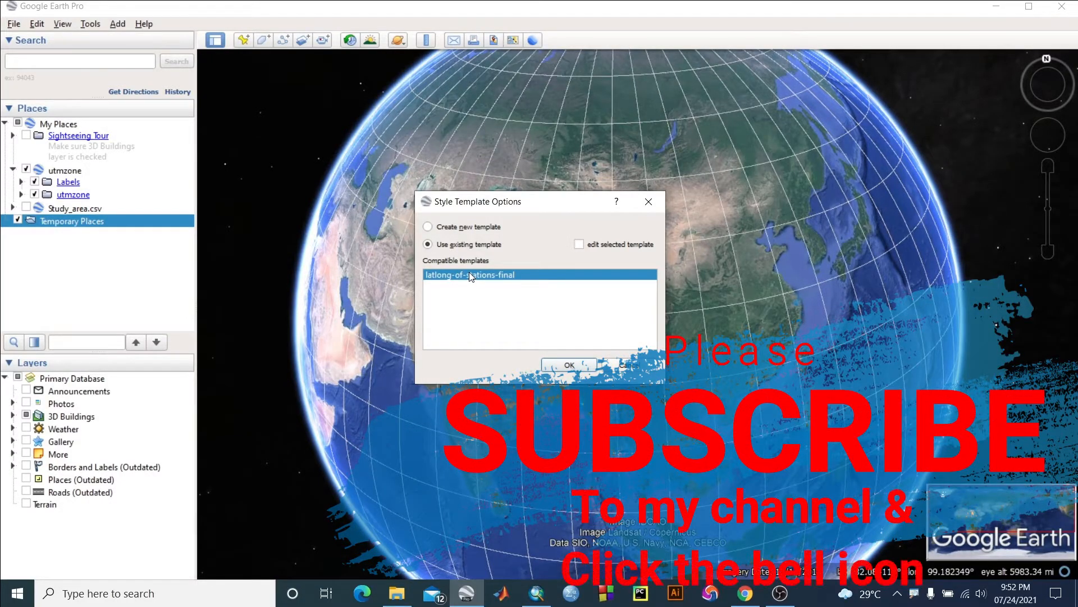
{"action": "left_click", "coordinate": [428, 227]}
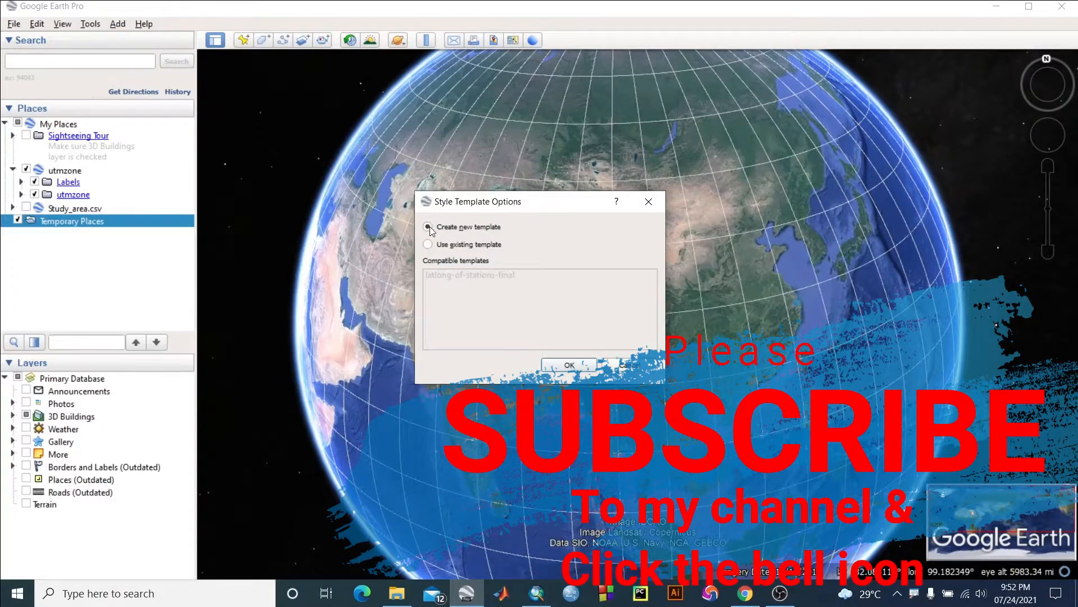
{"action": "left_click", "coordinate": [577, 363]}
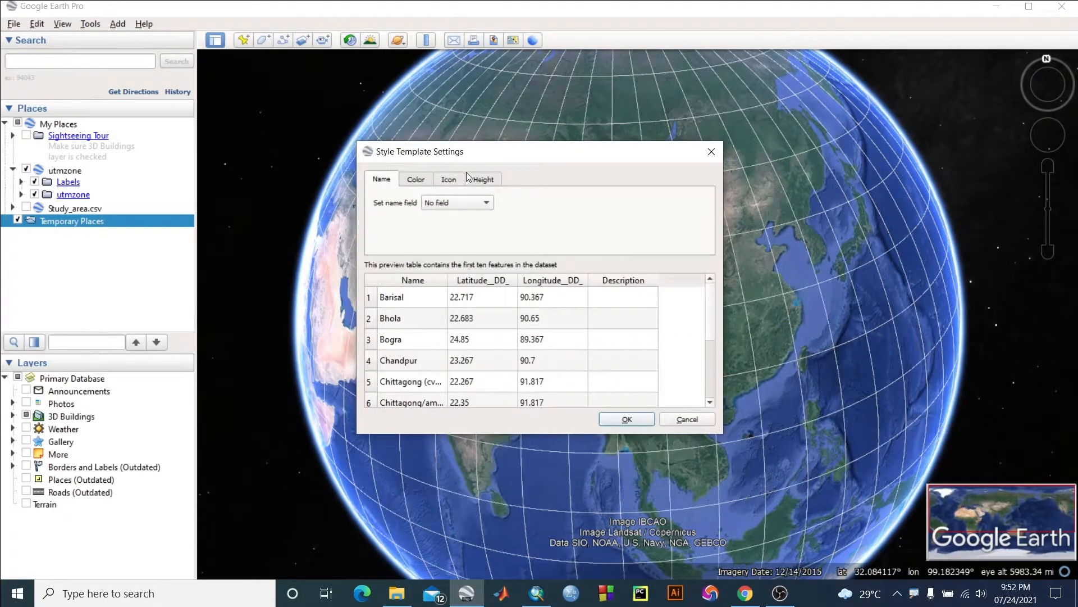
{"action": "left_click", "coordinate": [454, 203]}
{"action": "left_click", "coordinate": [446, 216]}
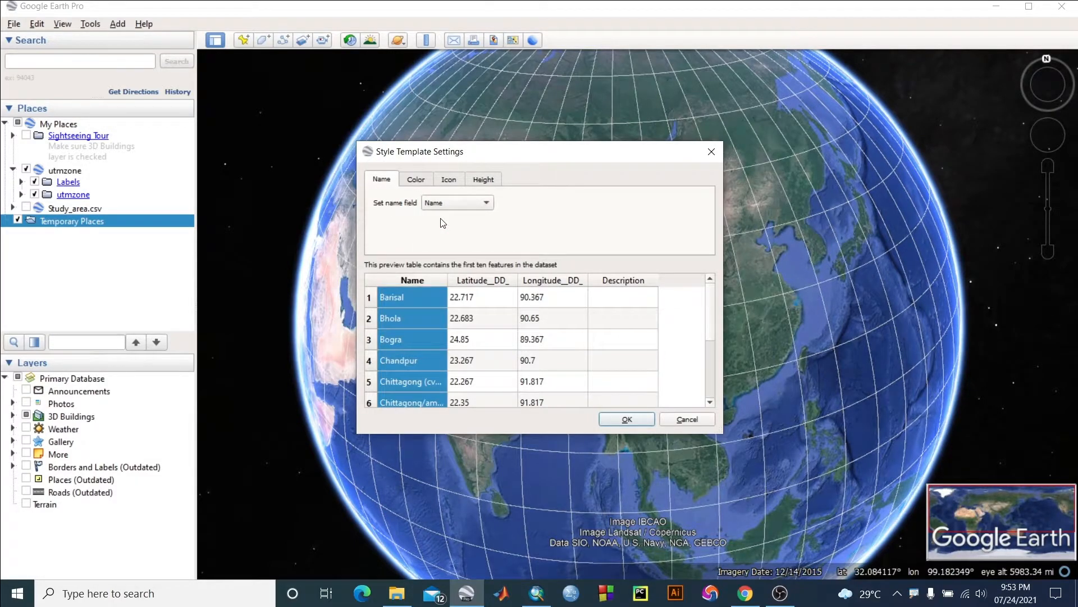
{"action": "left_click", "coordinate": [416, 181]}
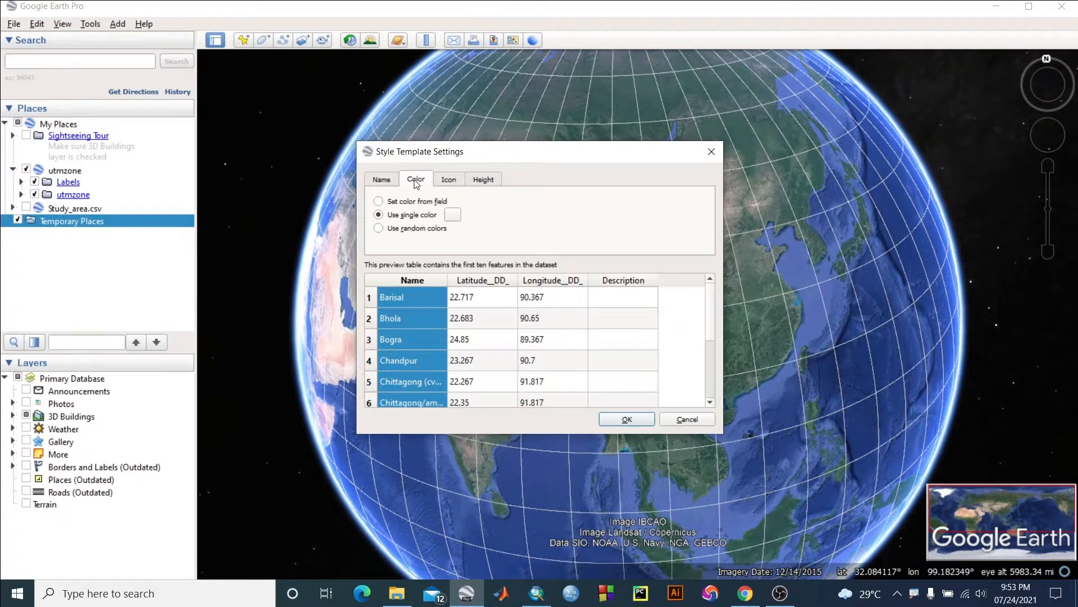
{"action": "left_click", "coordinate": [379, 228]}
Step: Use the same green marker icon for all features and accept the template with features clamped to ground
{"action": "left_click", "coordinate": [450, 180]}
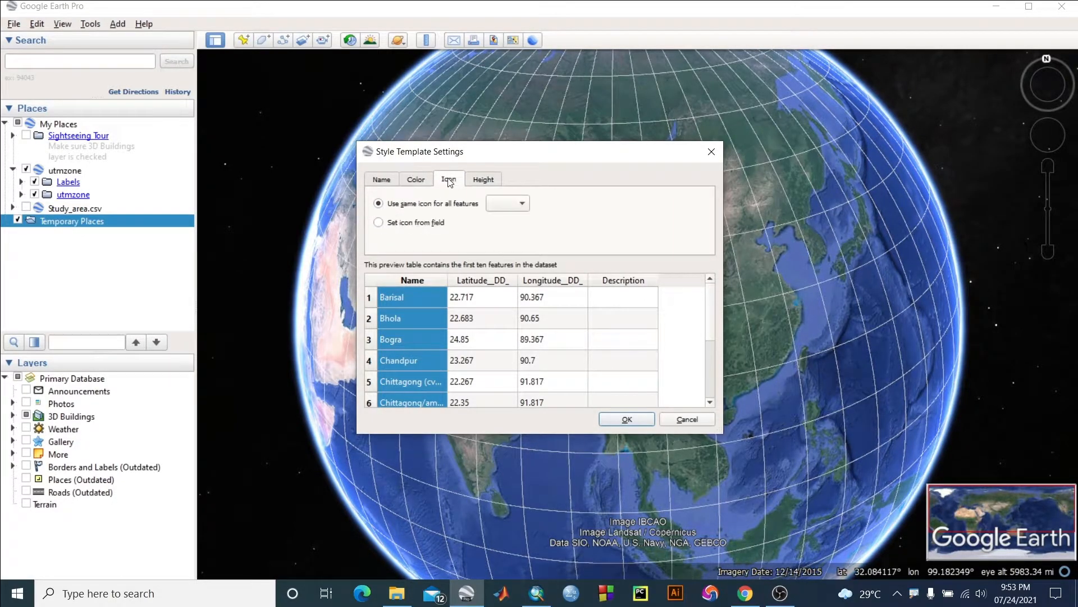
{"action": "left_click", "coordinate": [523, 209]}
{"action": "scroll", "coordinate": [524, 472], "scroll_direction": "down", "scroll_amount": 3}
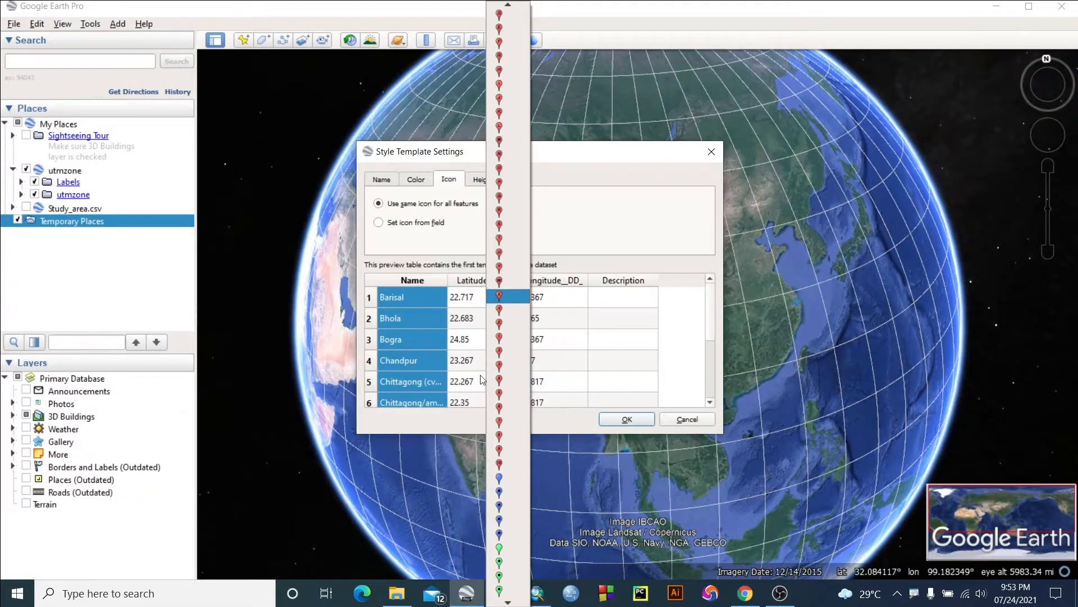
{"action": "scroll", "coordinate": [494, 185], "scroll_direction": "up", "scroll_amount": 5}
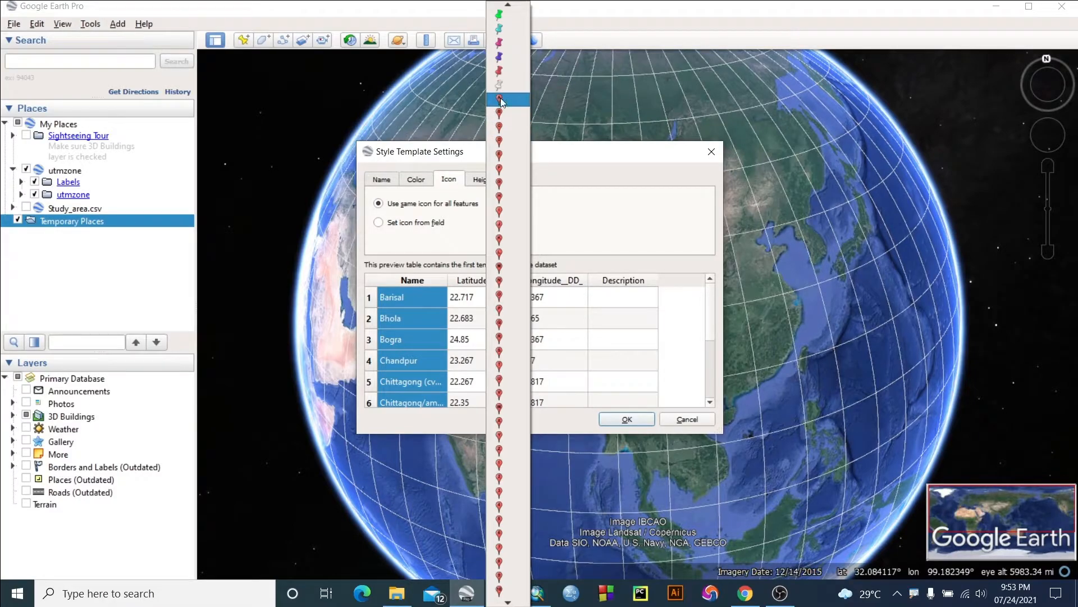
{"action": "scroll", "coordinate": [528, 323], "scroll_direction": "down", "scroll_amount": 4}
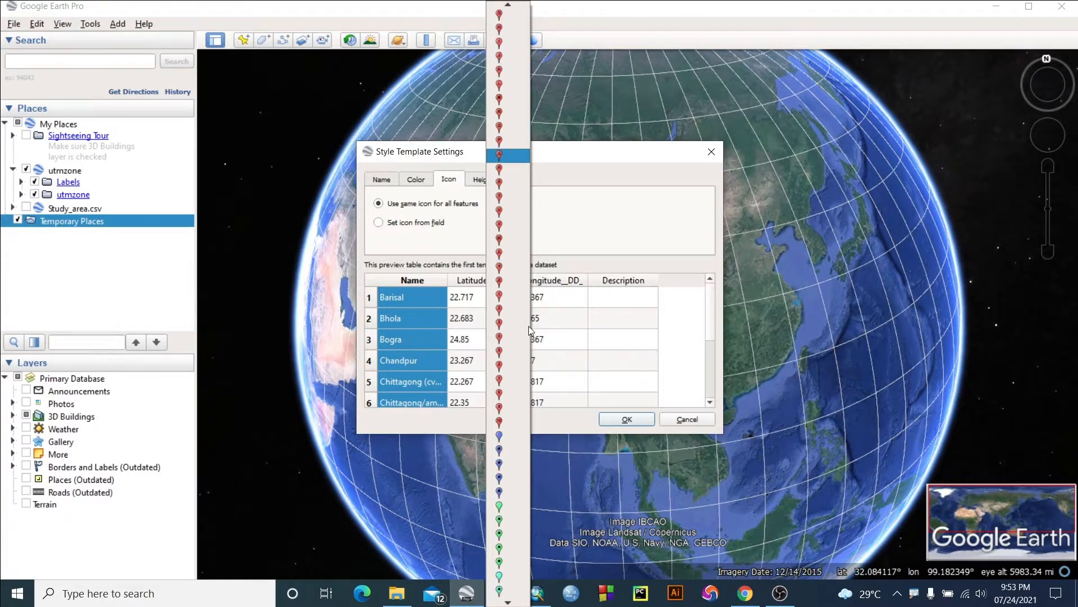
{"action": "left_click", "coordinate": [499, 522]}
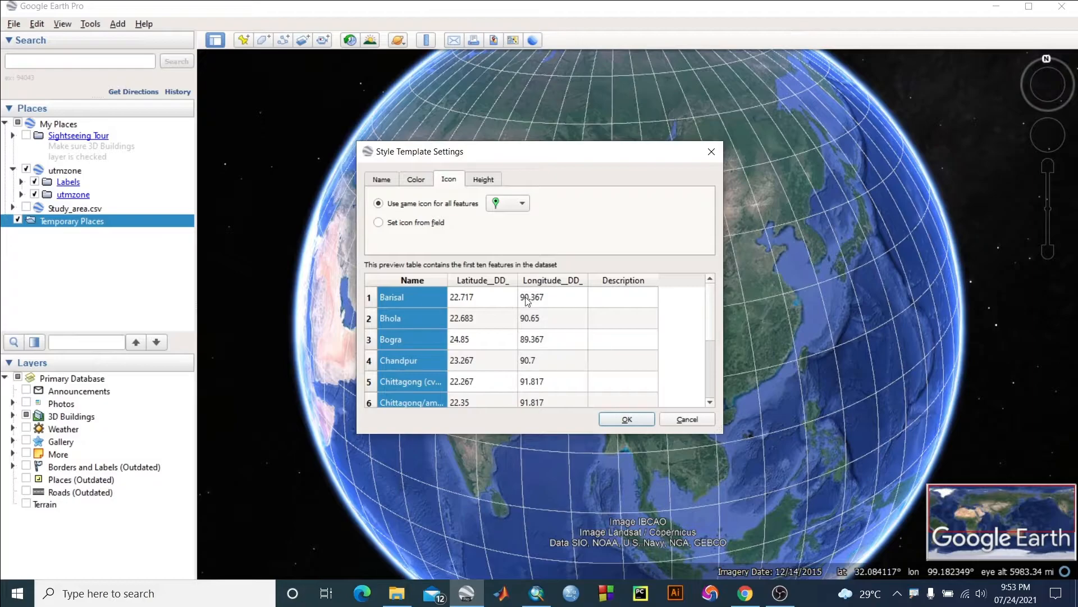
{"action": "left_click", "coordinate": [481, 180]}
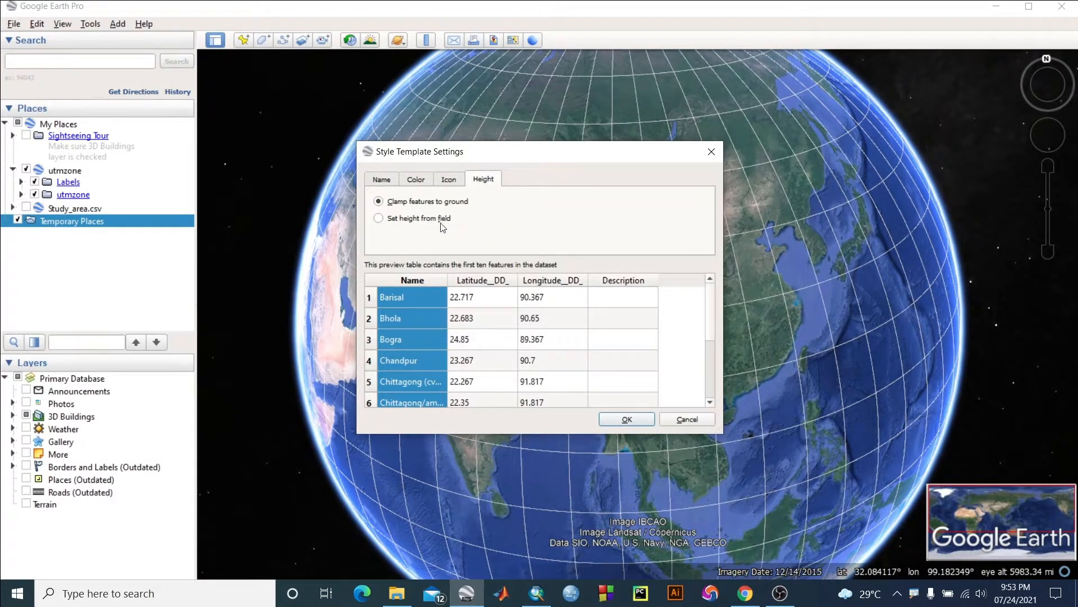
{"action": "left_click", "coordinate": [644, 422]}
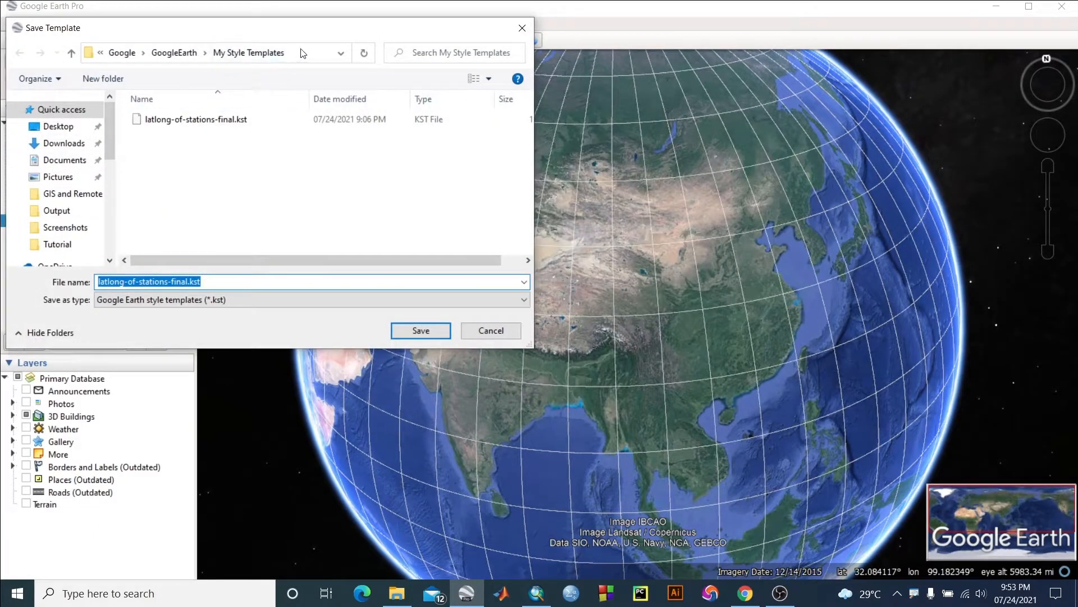
Step: Save the style template as latlong-of-stations-final.kst in E:\Research Society\GIS and Remote Sensing 2021
{"action": "left_click", "coordinate": [303, 54]}
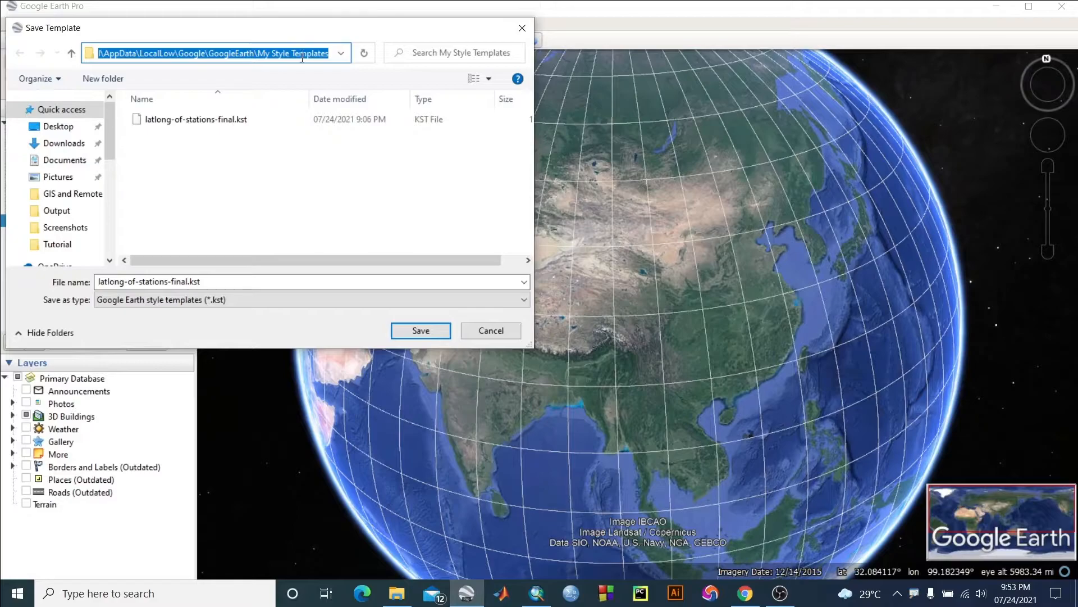
{"action": "type", "text": "E:\\Research Society\\GIS and Remote Sensing 2021"}
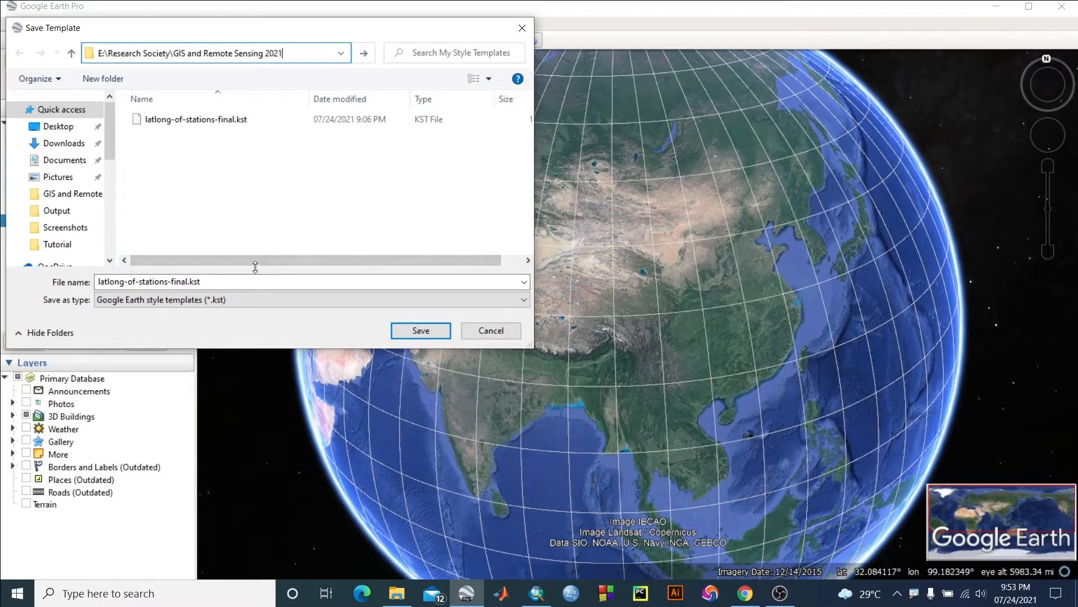
{"action": "key", "text": "Return"}
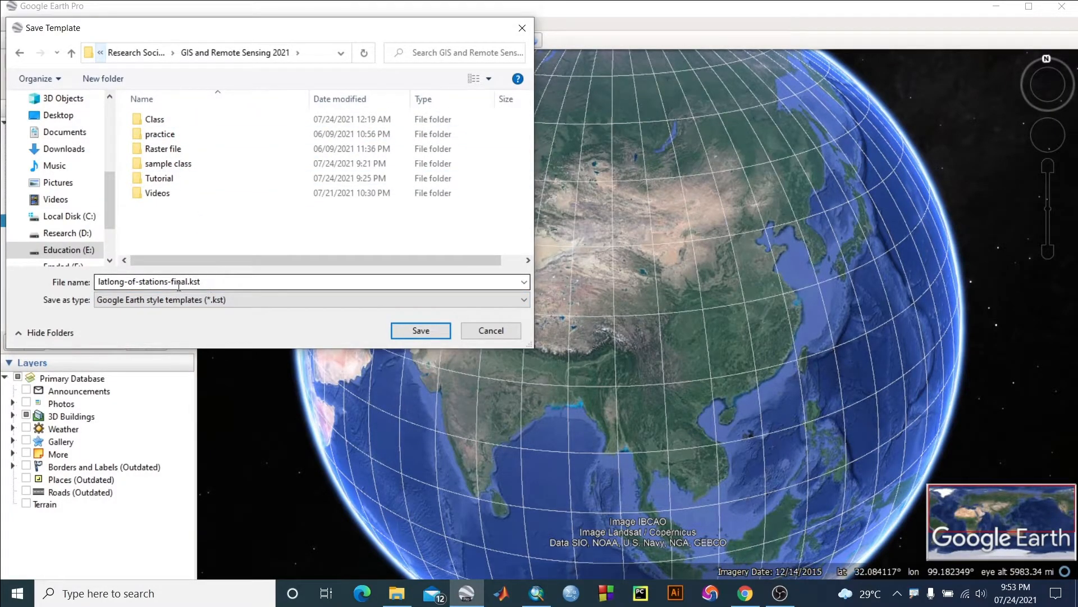
{"action": "left_click", "coordinate": [428, 330]}
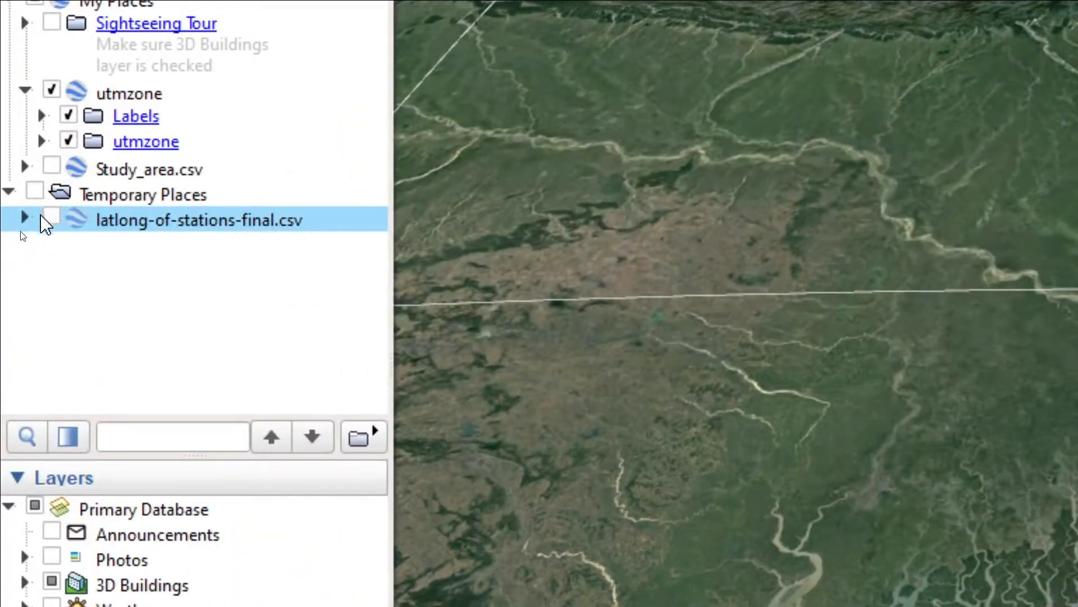
Step: Display the latlong-of-stations-final.csv layer from Temporary Places on the globe and inspect the station points around Khulna
{"action": "left_click", "coordinate": [51, 218]}
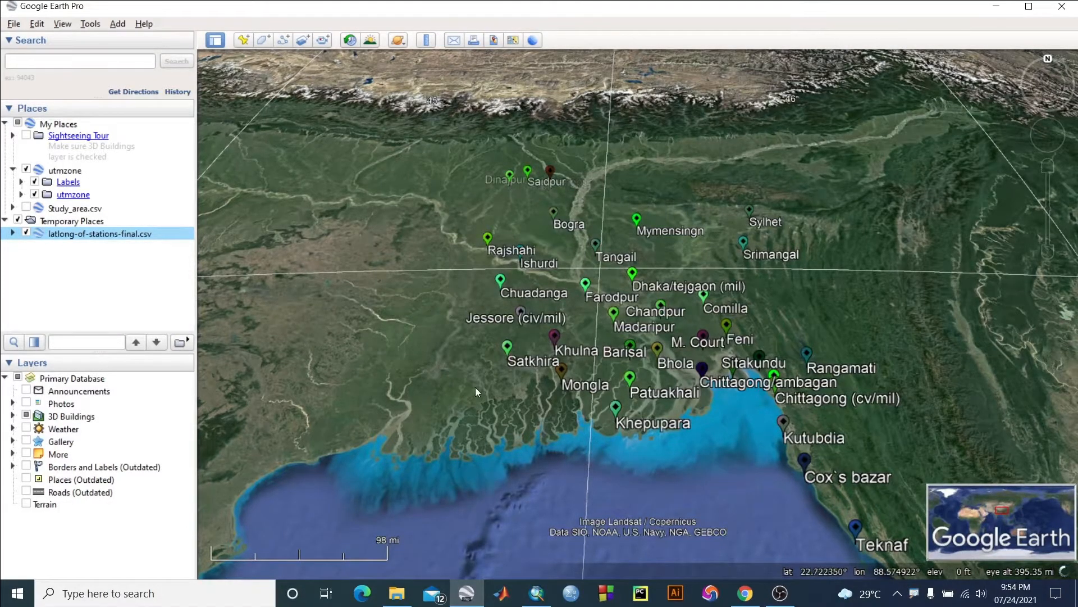
{"action": "scroll", "coordinate": [867, 426], "scroll_direction": "down", "scroll_amount": 2}
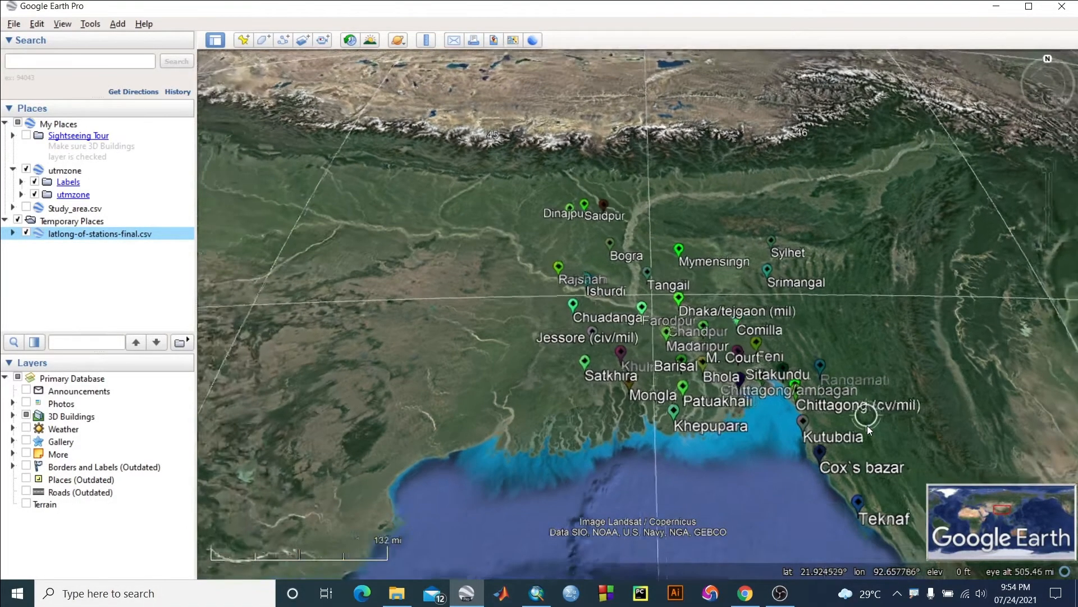
{"action": "left_click_drag", "start_coordinate": [778, 225], "coordinate": [588, 242]}
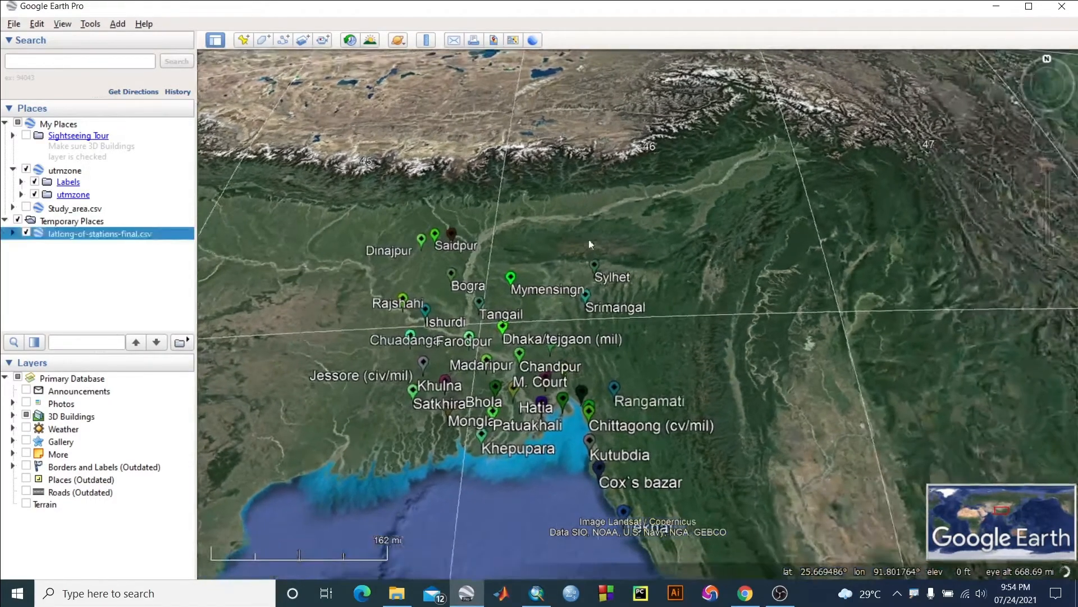
{"action": "scroll", "coordinate": [456, 295], "scroll_direction": "up", "scroll_amount": 1}
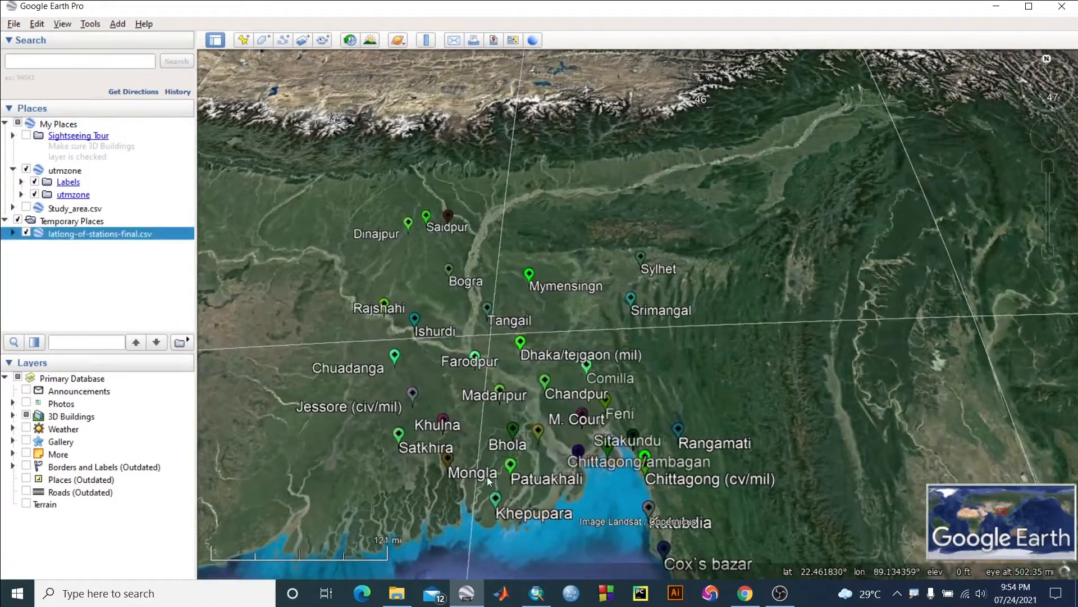
{"action": "scroll", "coordinate": [410, 480], "scroll_direction": "up", "scroll_amount": 5}
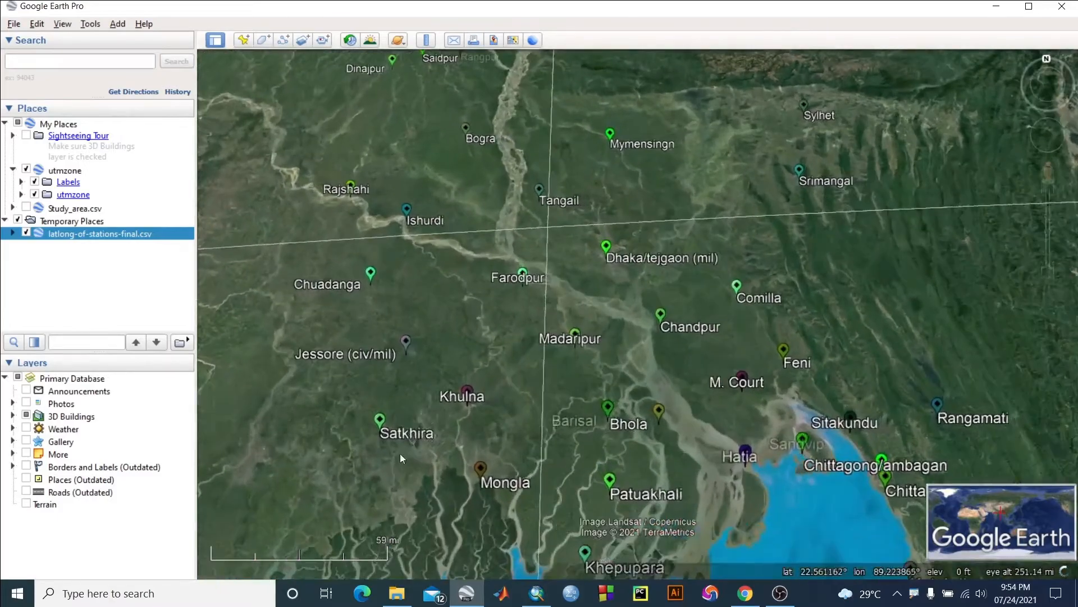
{"action": "scroll", "coordinate": [503, 381], "scroll_direction": "up", "scroll_amount": 3}
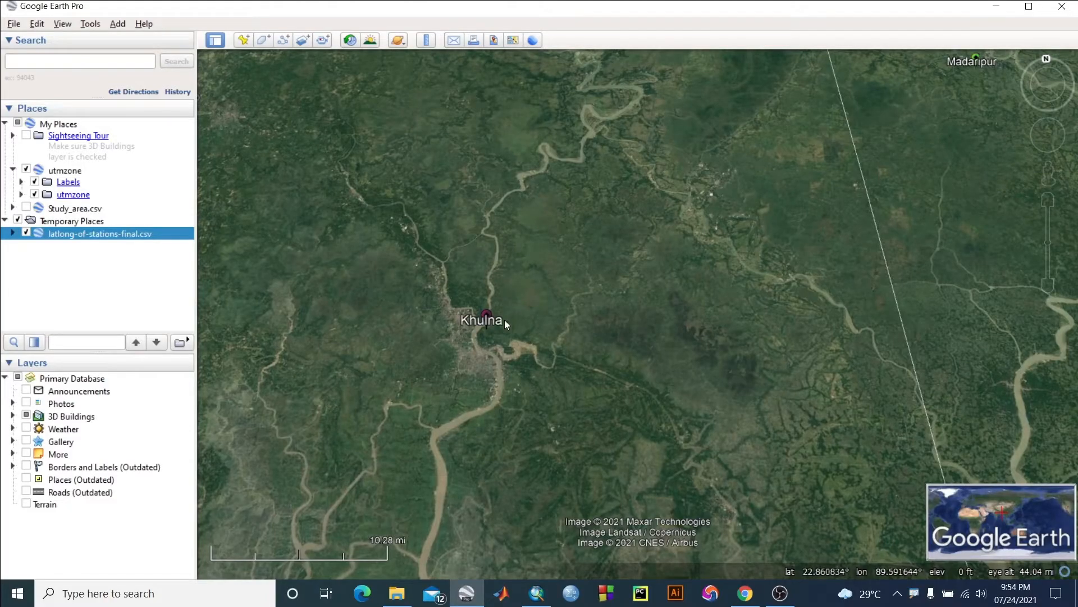
Step: View the attribute details of the Khulna station point, close them and look over the surrounding stations
{"action": "left_click", "coordinate": [485, 317]}
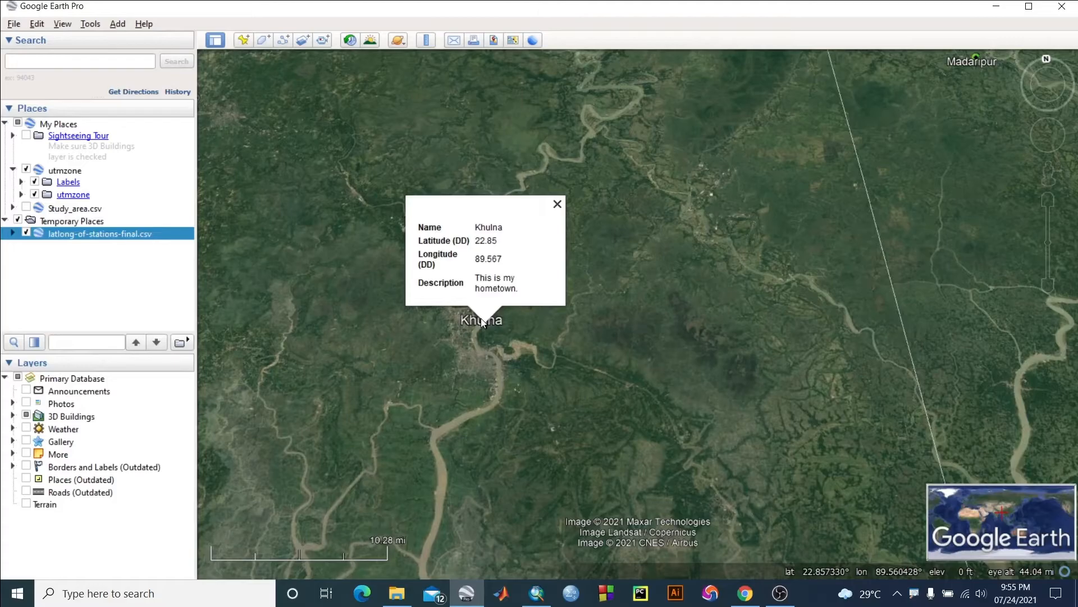
{"action": "left_click", "coordinate": [557, 204]}
{"action": "scroll", "coordinate": [627, 369], "scroll_direction": "down", "scroll_amount": 3}
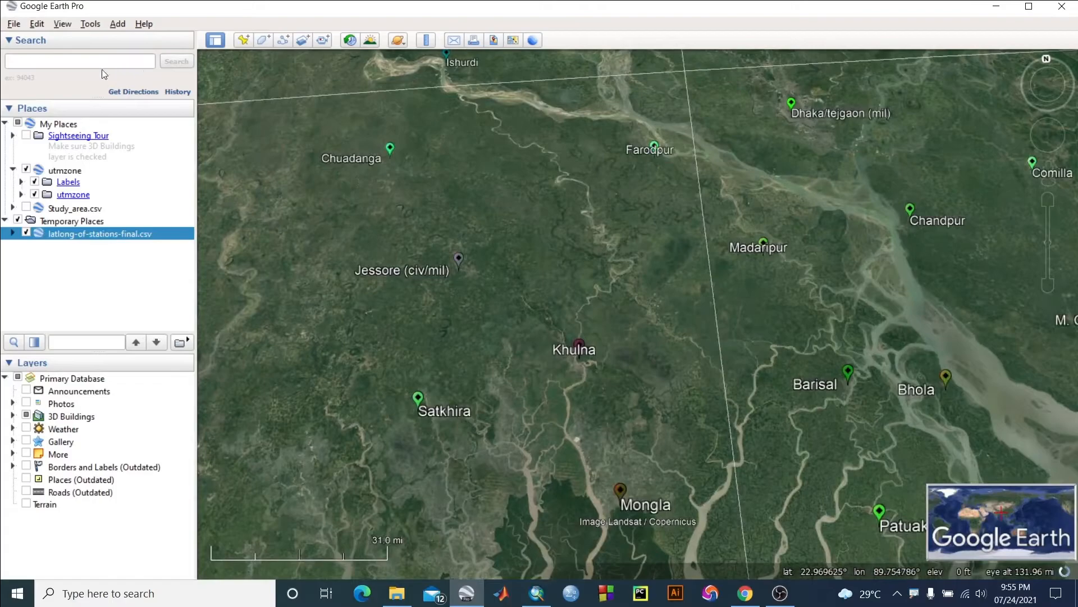
Step: Open latlong-of-stations-final.txt from the GIS and Remote Sensing 2021 folder for import
{"action": "left_click", "coordinate": [10, 24]}
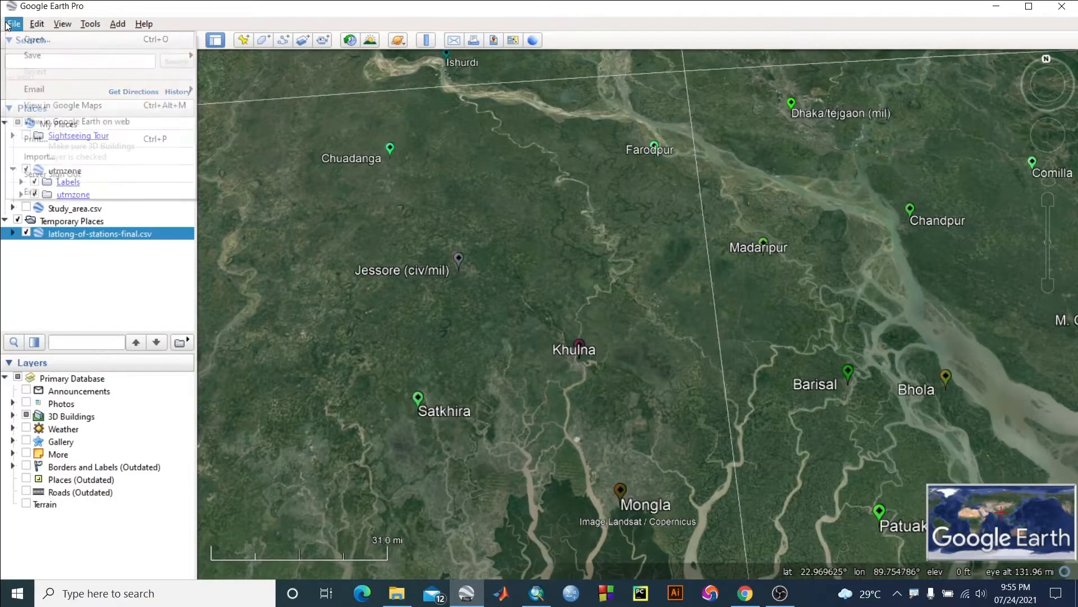
{"action": "left_click", "coordinate": [55, 45]}
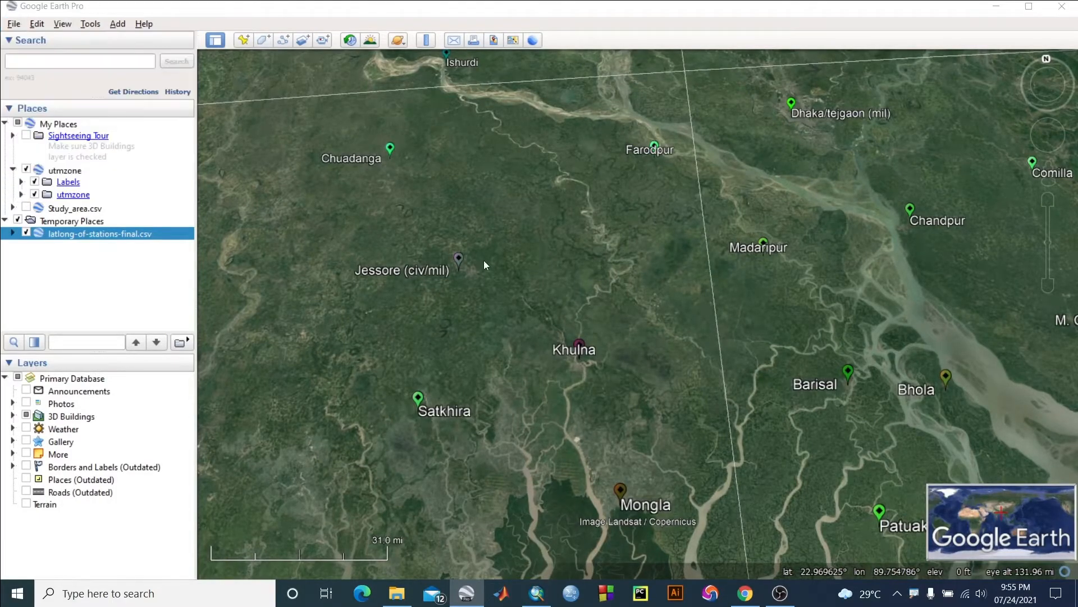
{"action": "scroll", "coordinate": [376, 250], "scroll_direction": "down", "scroll_amount": 1}
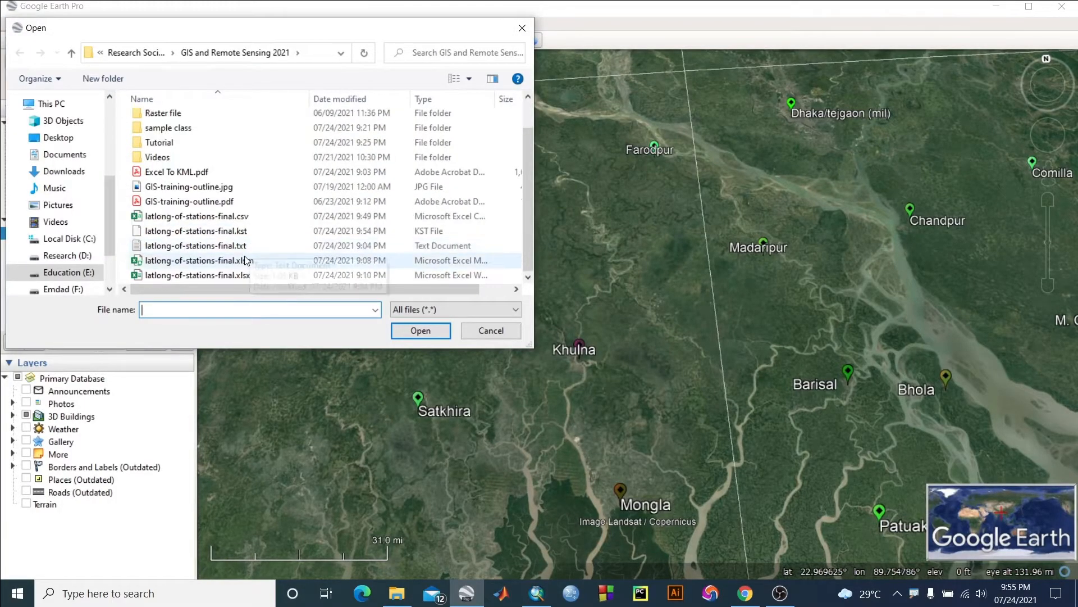
{"action": "left_click", "coordinate": [238, 246]}
{"action": "left_click", "coordinate": [429, 330]}
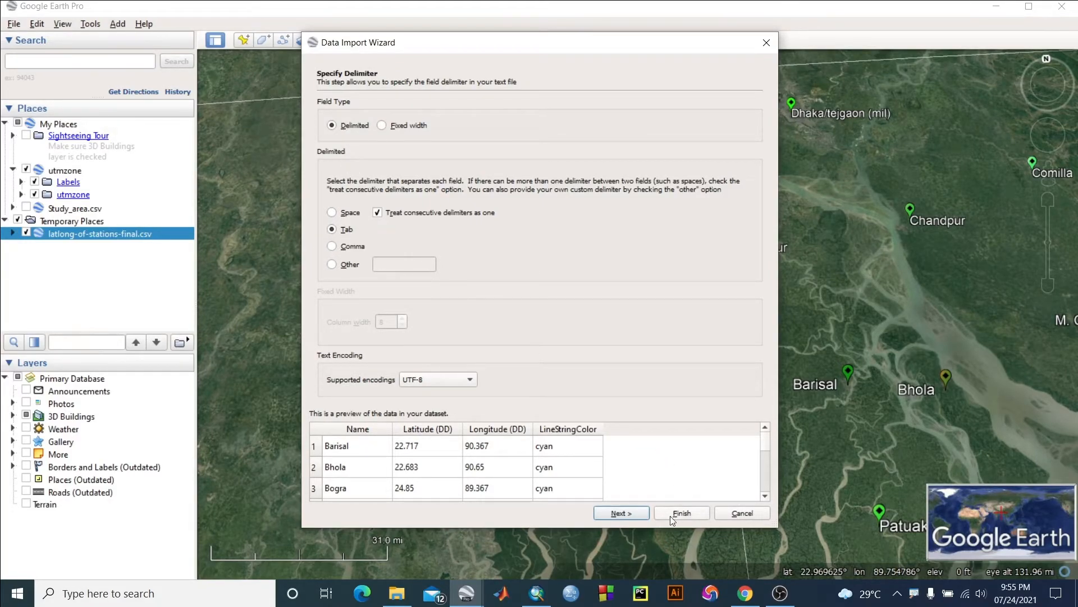
Step: Import the text file as tab-delimited UTF-8 data, keeping Name and LineStringColor as string and both coordinate fields as floating point
{"action": "left_click", "coordinate": [636, 511]}
{"action": "left_click", "coordinate": [636, 511]}
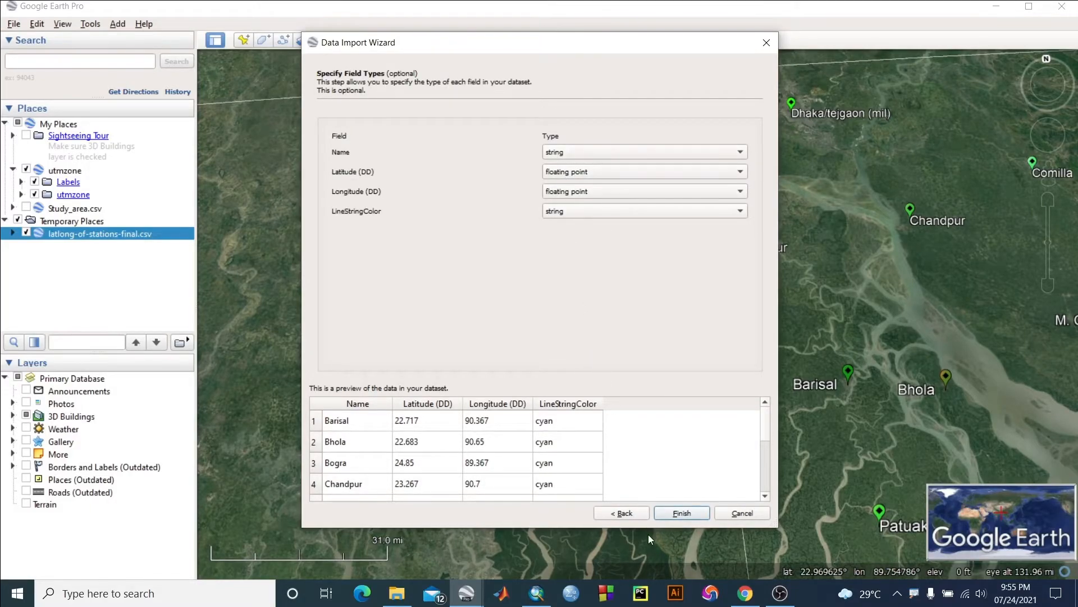
{"action": "left_click", "coordinate": [682, 513]}
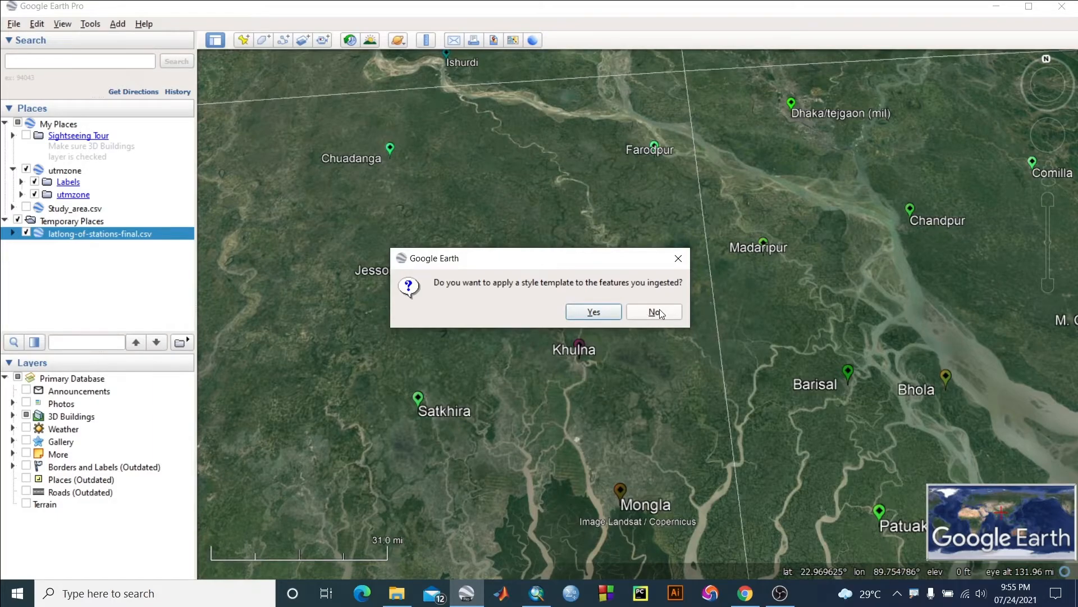
Step: Apply the existing latlong-of-stations-final style template to the ingested features
{"action": "left_click", "coordinate": [591, 313]}
{"action": "left_click", "coordinate": [435, 247]}
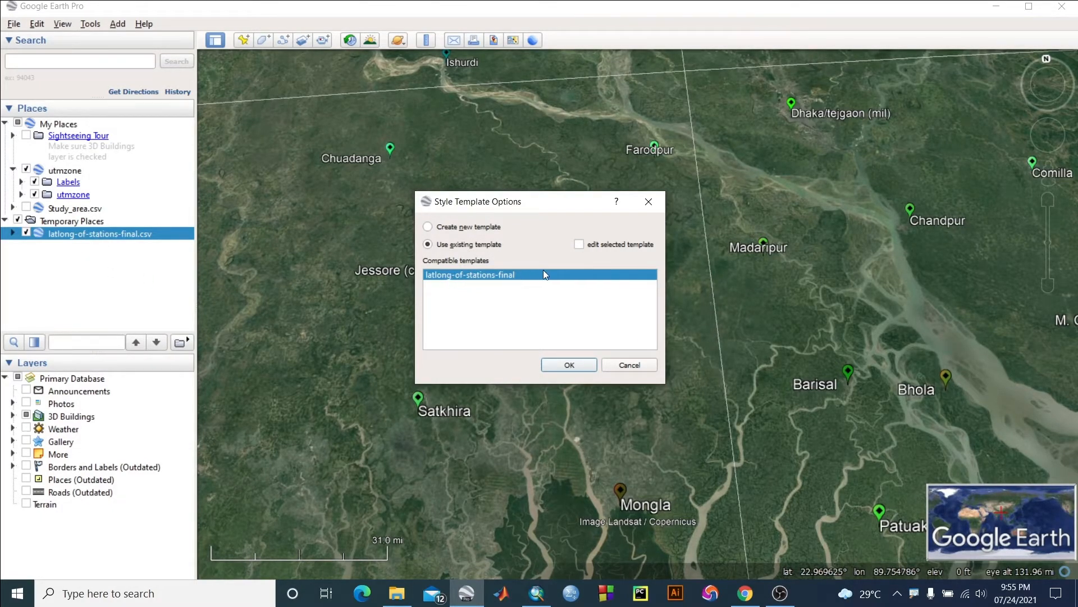
{"action": "left_click", "coordinate": [568, 365]}
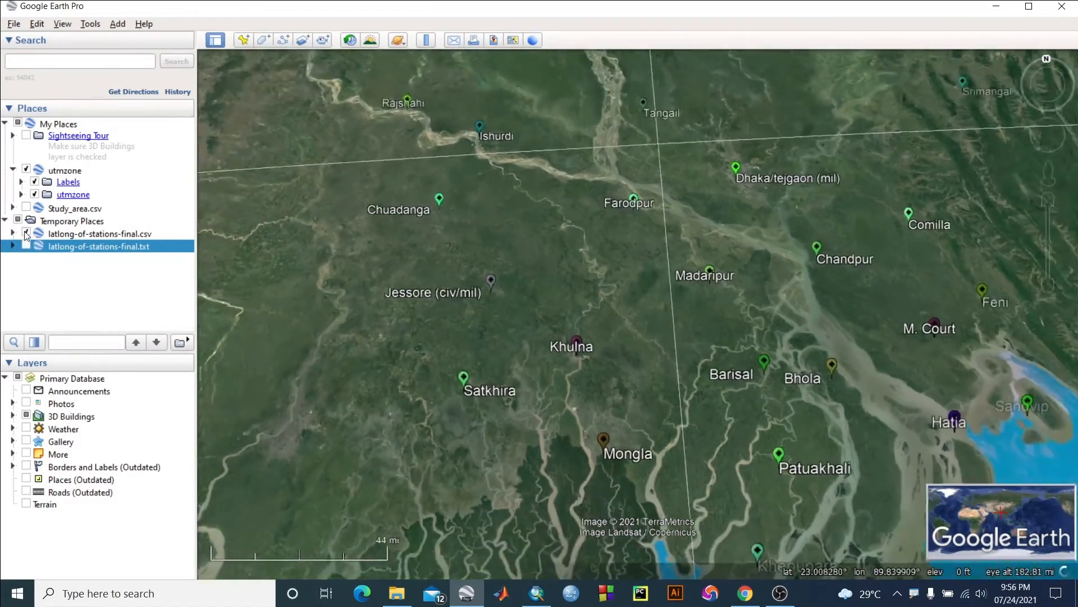
Step: Hide the latlong-of-stations-final.csv layer and display the latlong-of-stations-final.txt layer on the globe
{"action": "left_click", "coordinate": [26, 233]}
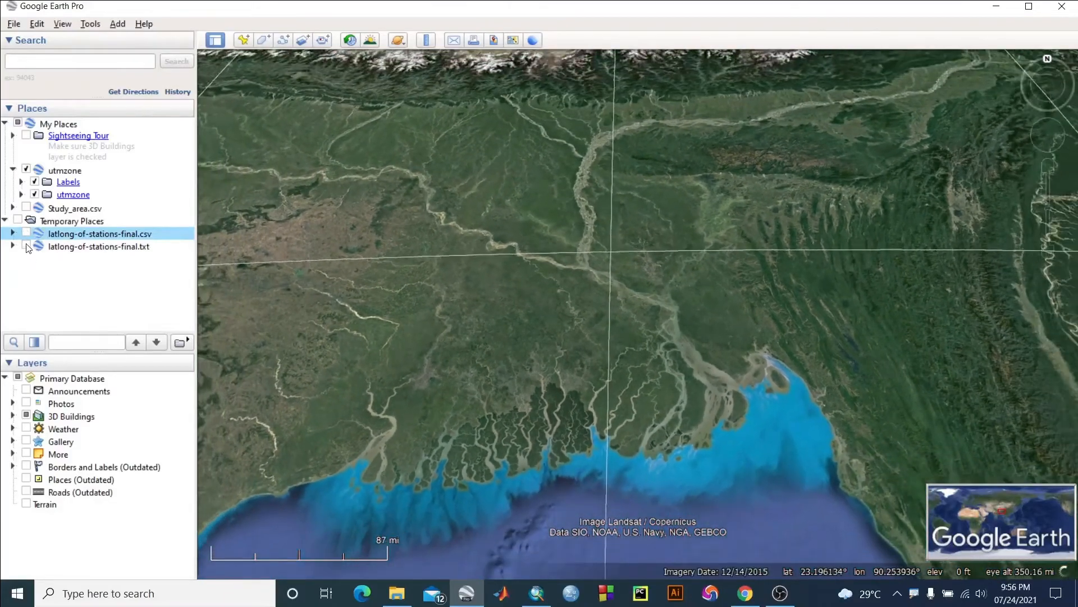
{"action": "left_click", "coordinate": [26, 247]}
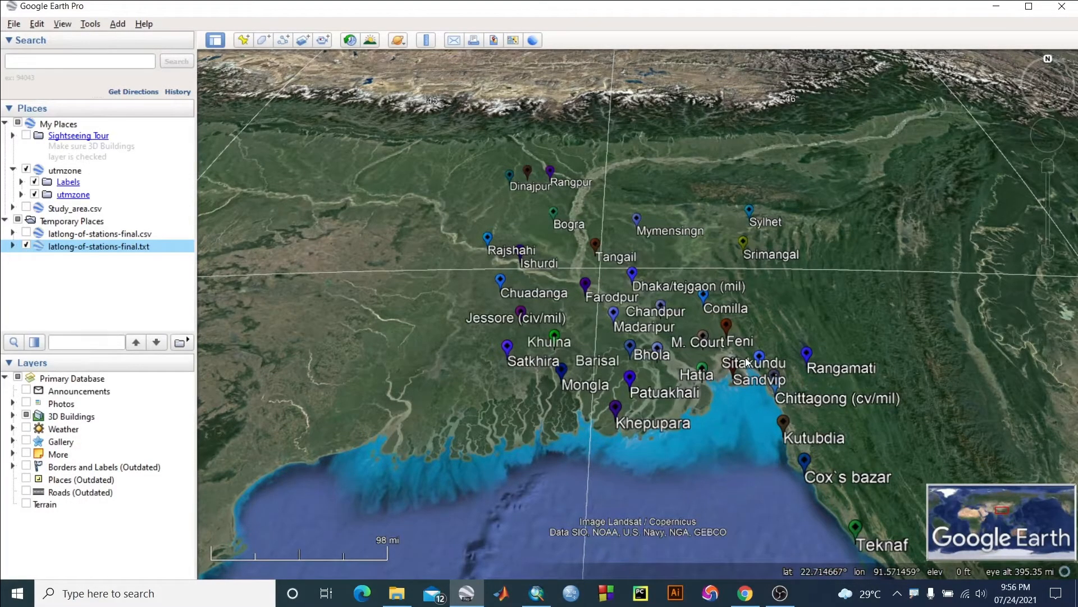
{"action": "scroll", "coordinate": [743, 363], "scroll_direction": "up", "scroll_amount": 2}
{"action": "scroll", "coordinate": [746, 363], "scroll_direction": "up", "scroll_amount": 1}
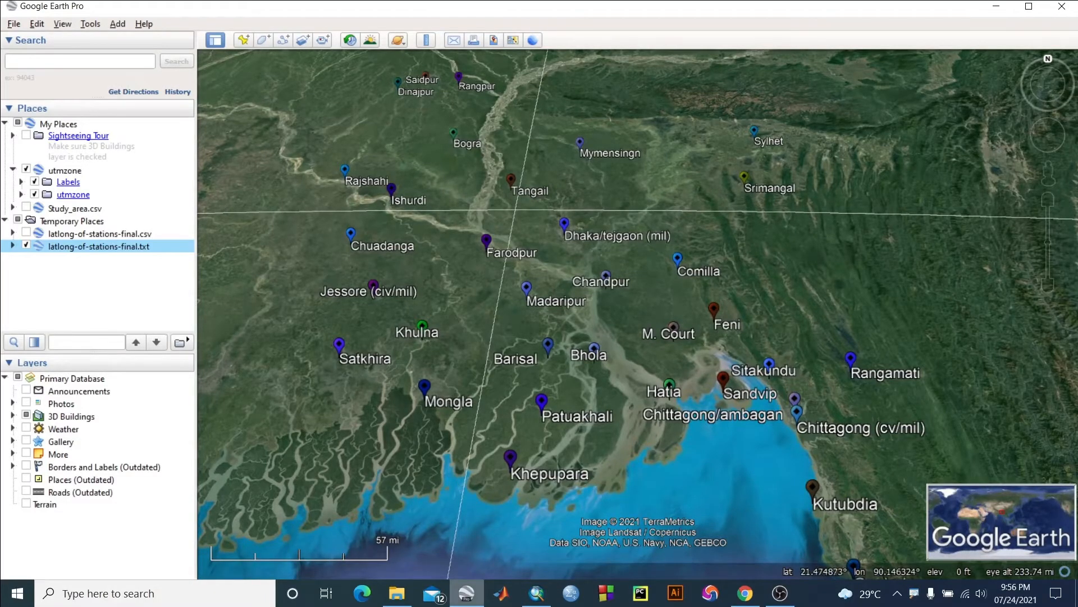
Step: Switch to File Explorer, open latlong-of-stations-final.txt in Notepad and examine its name, latitude, longitude and LineStringColor columns
{"action": "left_click", "coordinate": [396, 597]}
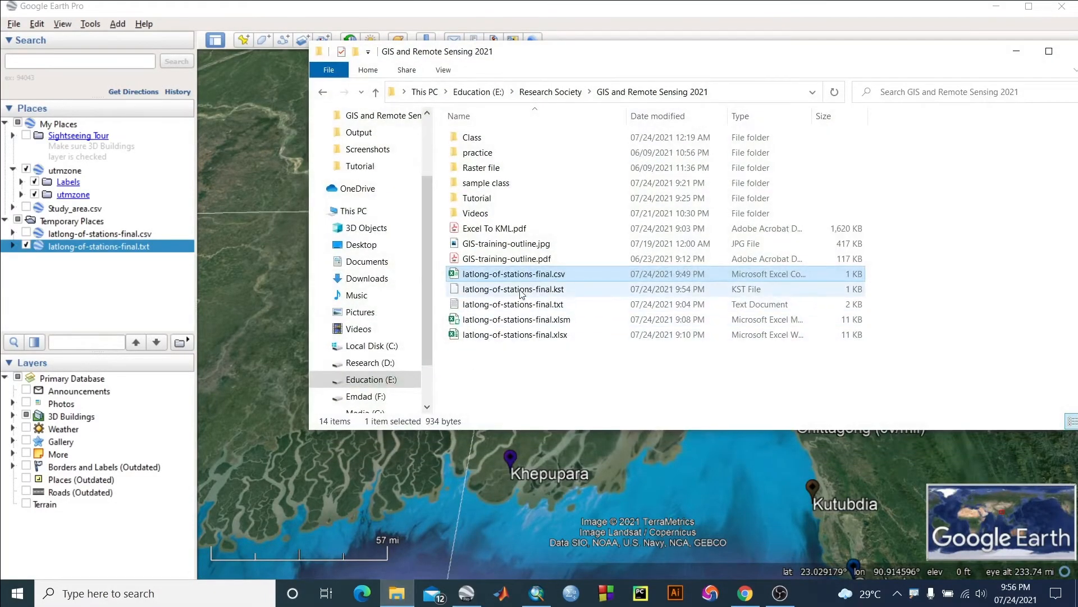
{"action": "double_click", "coordinate": [533, 304]}
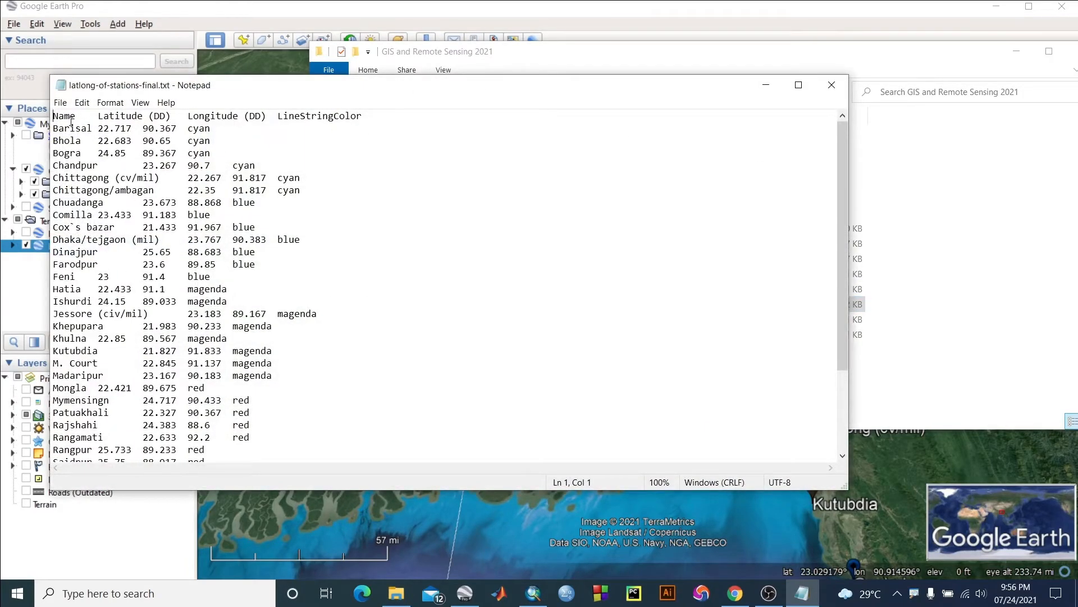
{"action": "left_click_drag", "start_coordinate": [116, 116], "coordinate": [110, 156]}
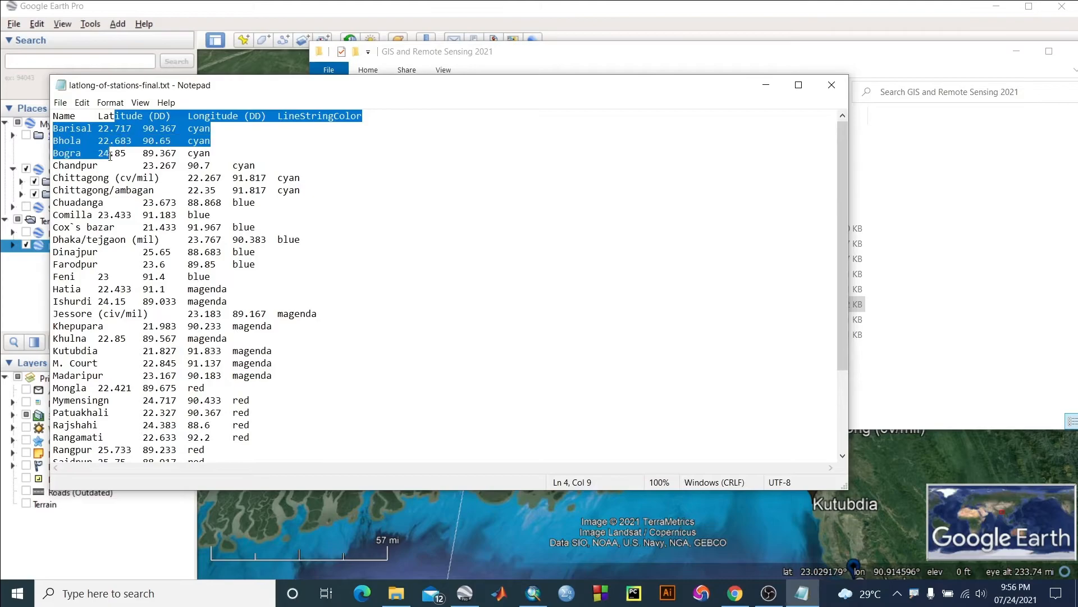
{"action": "left_click", "coordinate": [170, 118]}
{"action": "left_click", "coordinate": [218, 116]}
{"action": "left_click_drag", "start_coordinate": [149, 129], "coordinate": [160, 177]}
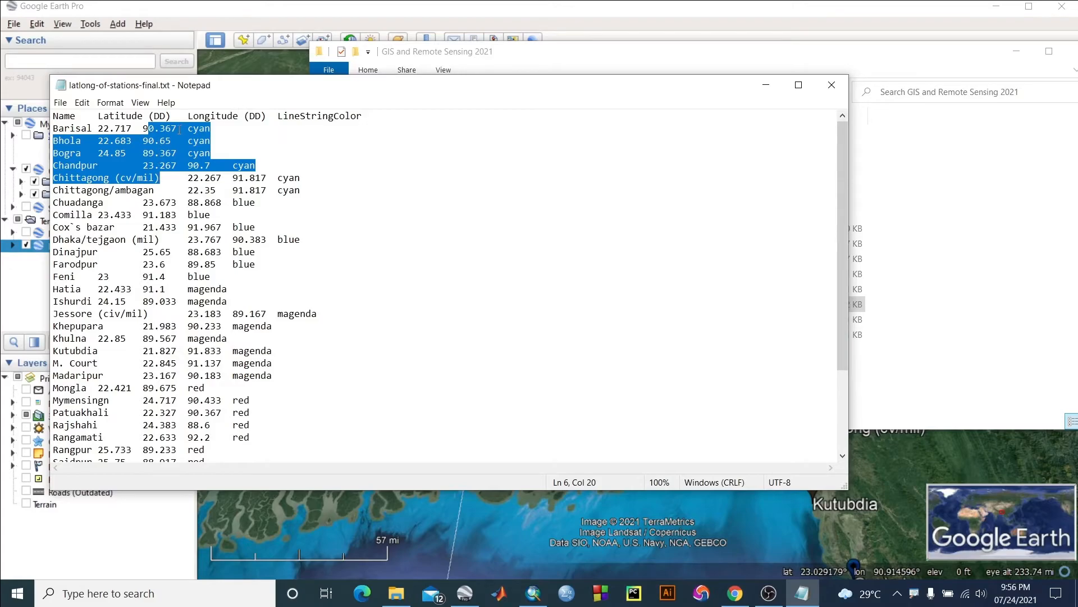
{"action": "left_click", "coordinate": [160, 128]}
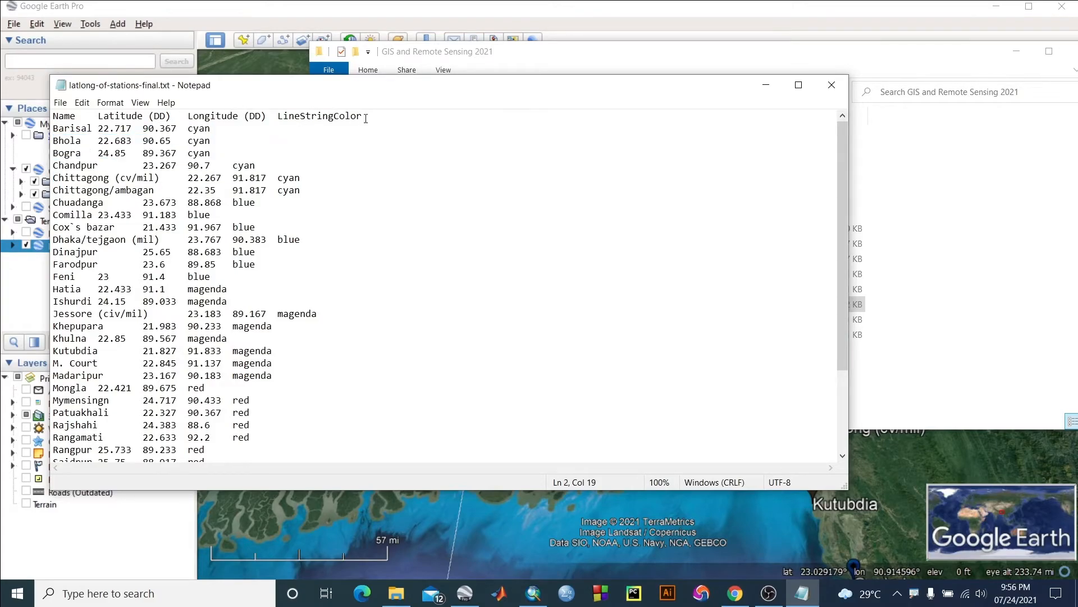
{"action": "left_click", "coordinate": [330, 116]}
{"action": "scroll", "coordinate": [249, 363], "scroll_direction": "down", "scroll_amount": 3}
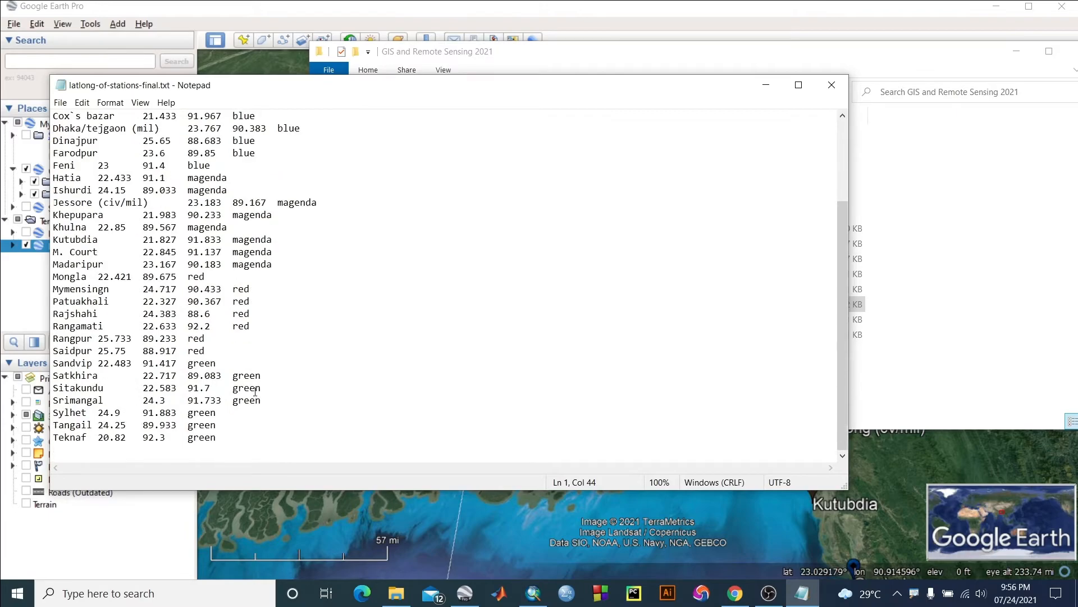
Step: Minimise the text file and folder windows and inspect the text-file station points in Google Earth Pro
{"action": "left_click", "coordinate": [765, 85]}
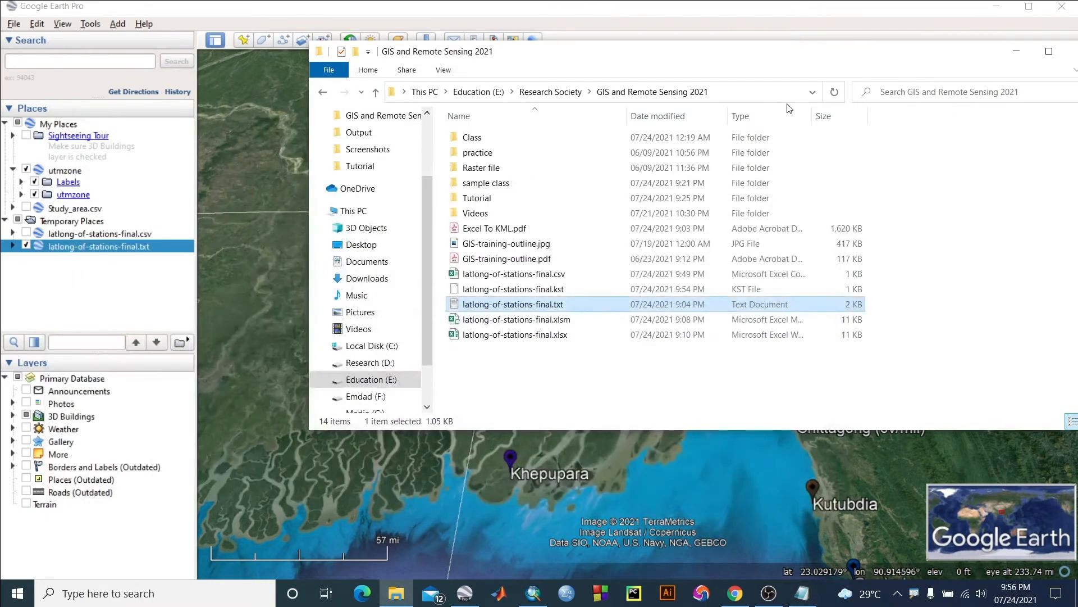
{"action": "left_click", "coordinate": [1016, 51]}
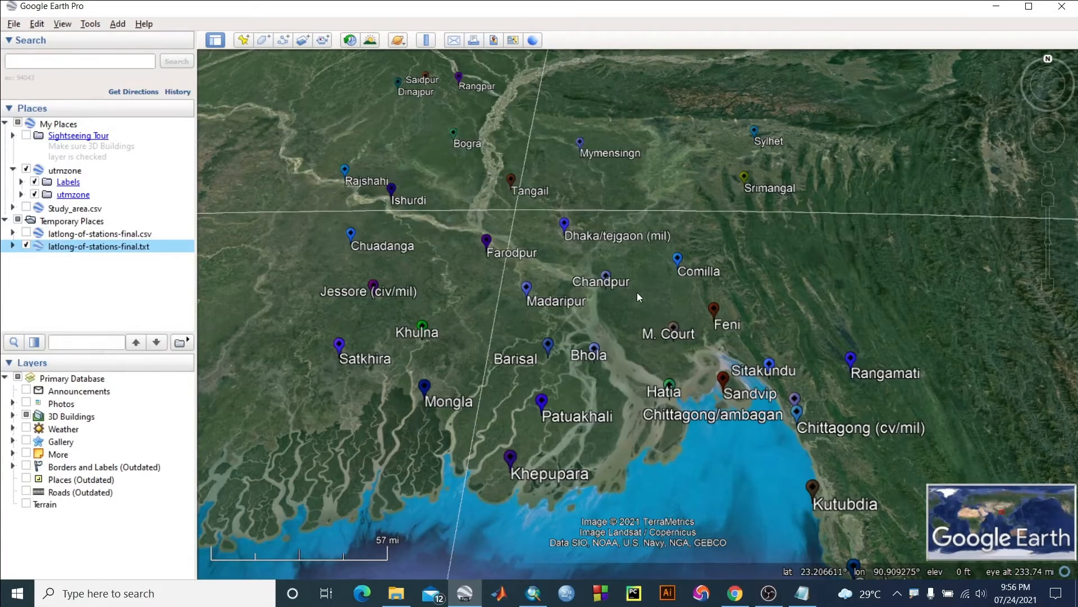
{"action": "scroll", "coordinate": [636, 292], "scroll_direction": "up", "scroll_amount": 2}
{"action": "scroll", "coordinate": [637, 292], "scroll_direction": "down", "scroll_amount": 3}
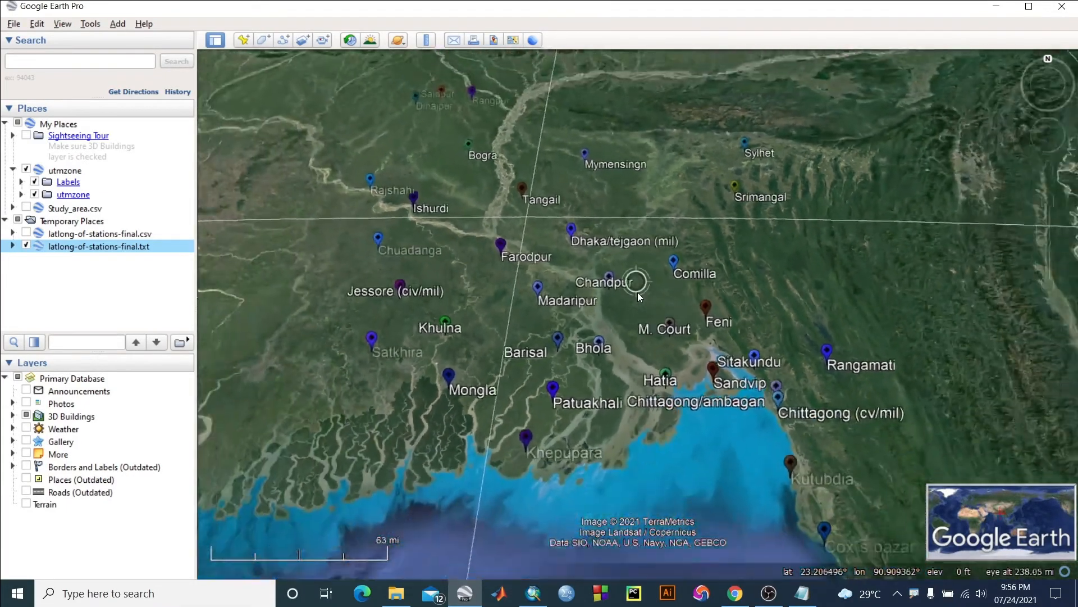